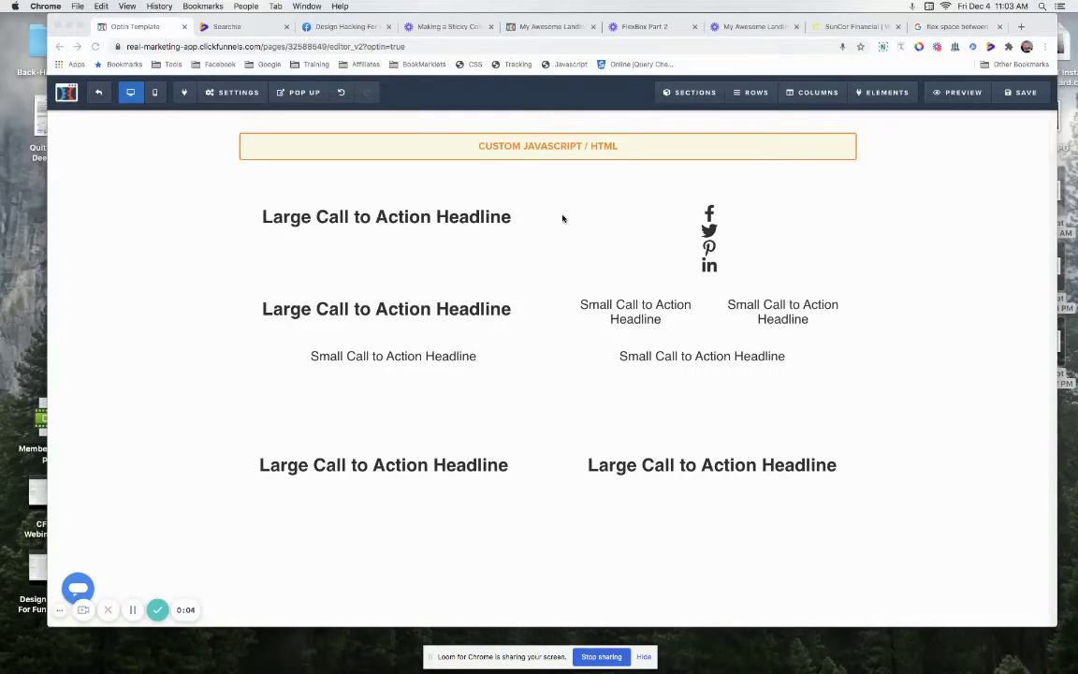
- Insert a new Icon element below the social icons
{"action": "left_click", "coordinate": [1018, 222]}
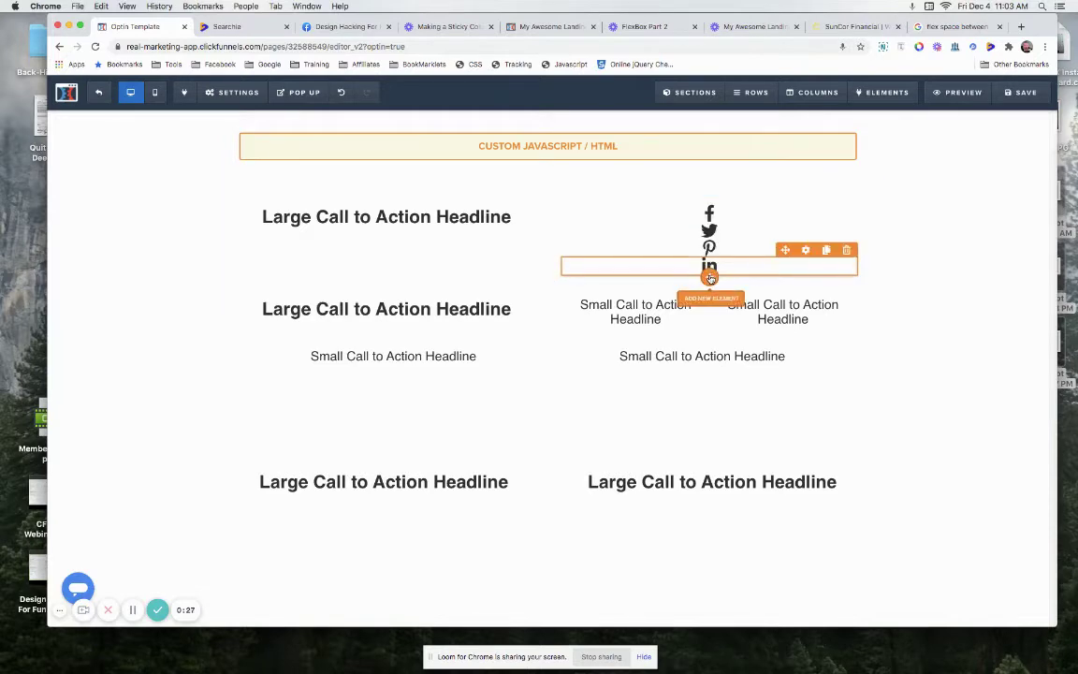
{"action": "left_click", "coordinate": [709, 278]}
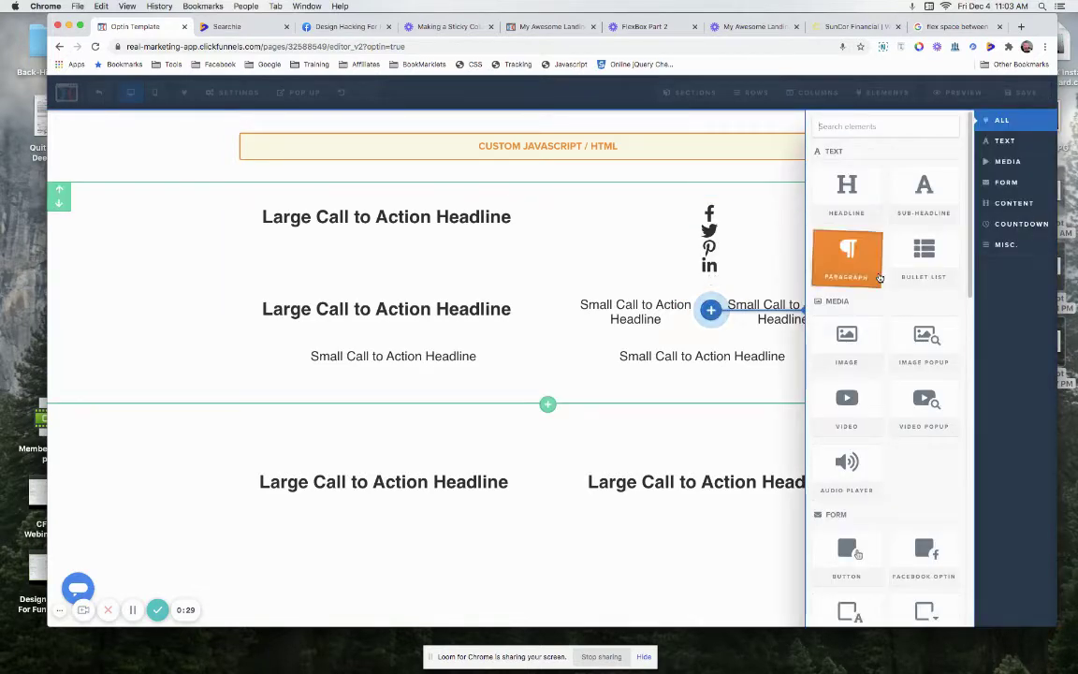
{"action": "scroll", "coordinate": [877, 278], "scroll_direction": "down", "scroll_amount": 10}
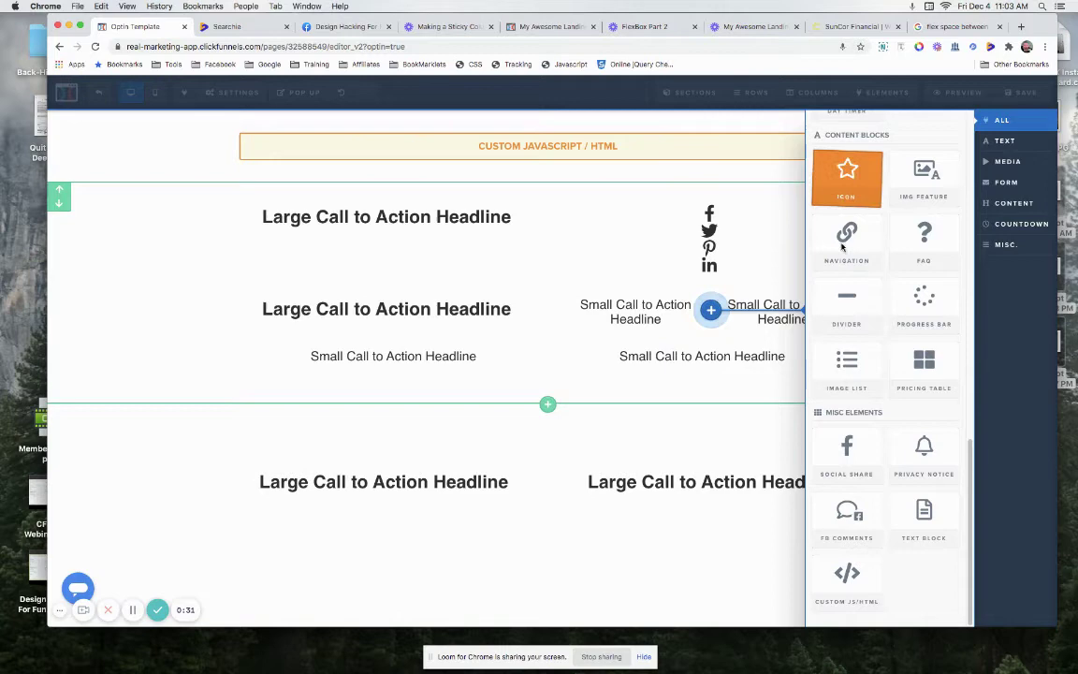
{"action": "left_click", "coordinate": [847, 173]}
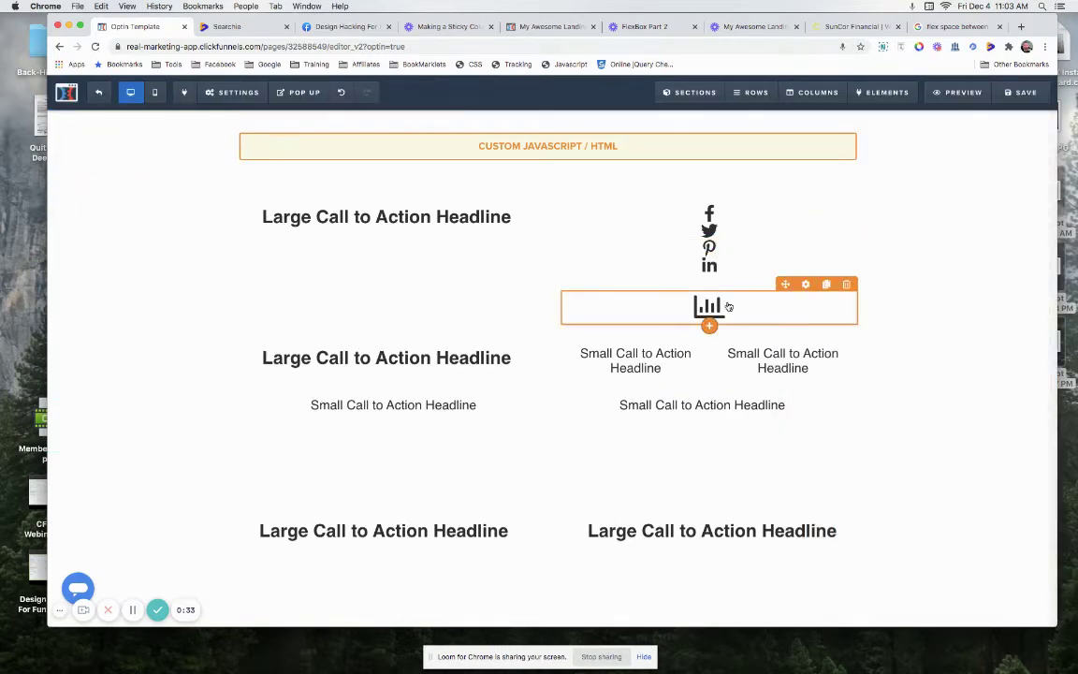
- Change the new icon to Google Plus in the Icon Picker and set its top margin to 0
{"action": "left_click", "coordinate": [807, 287]}
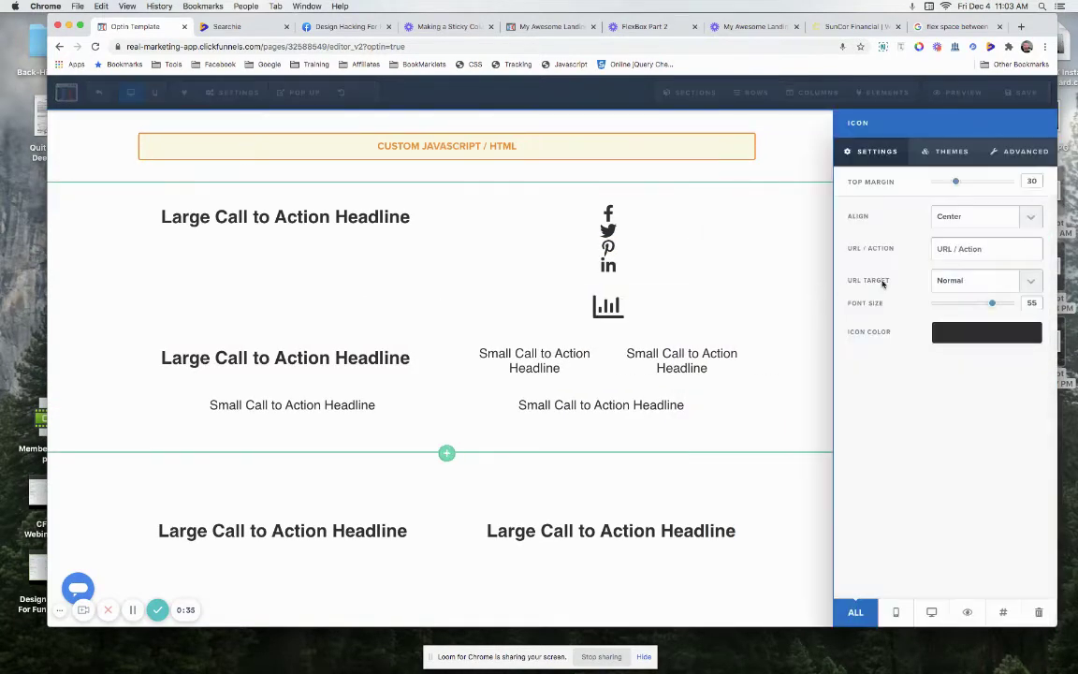
{"action": "left_click", "coordinate": [1023, 156]}
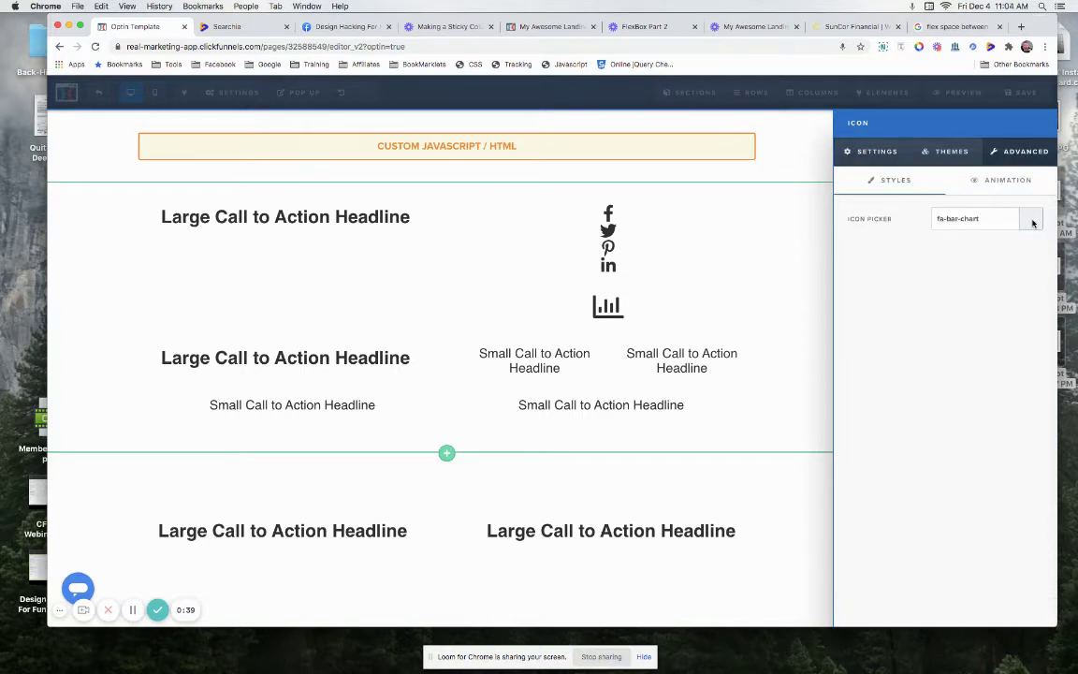
{"action": "left_click", "coordinate": [994, 221]}
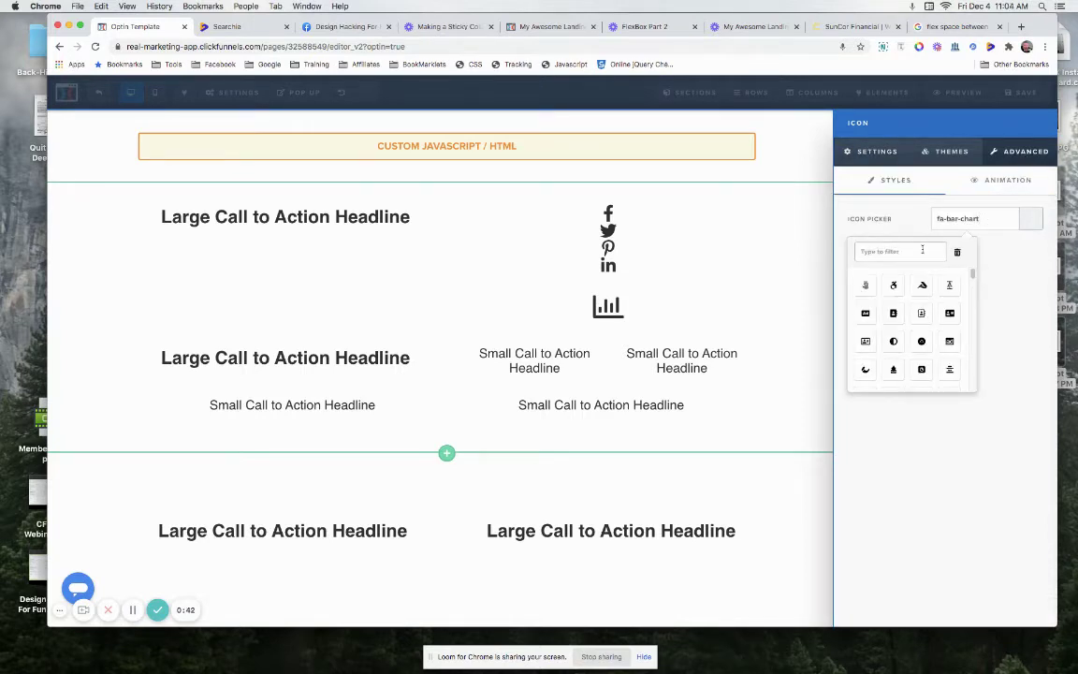
{"action": "type", "text": "social"}
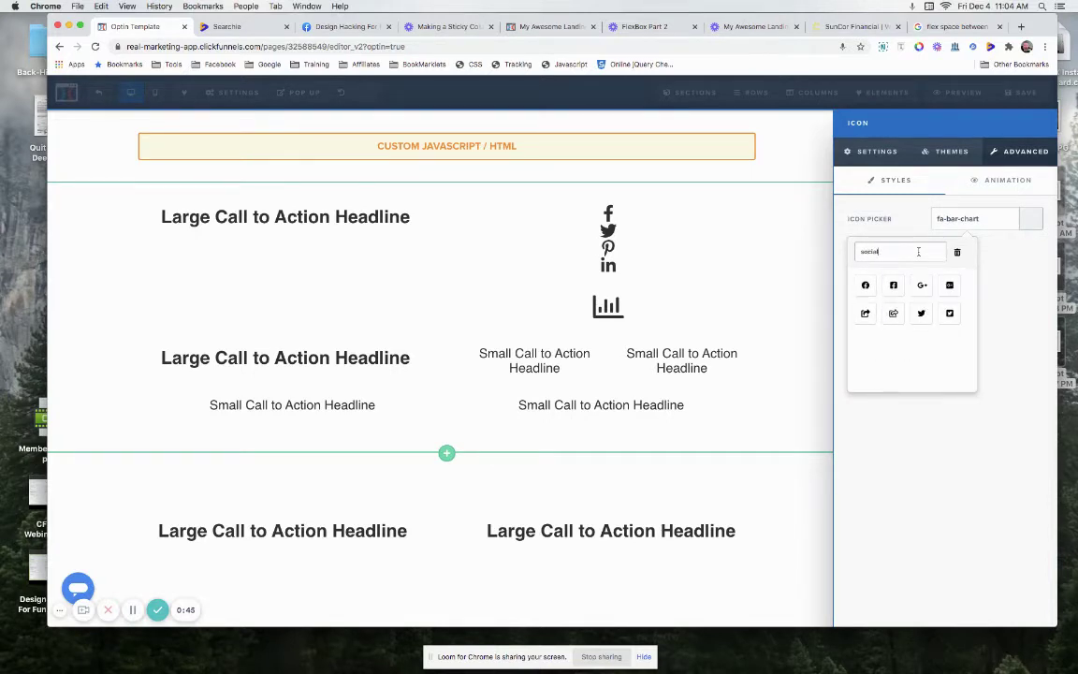
{"action": "left_click", "coordinate": [922, 284]}
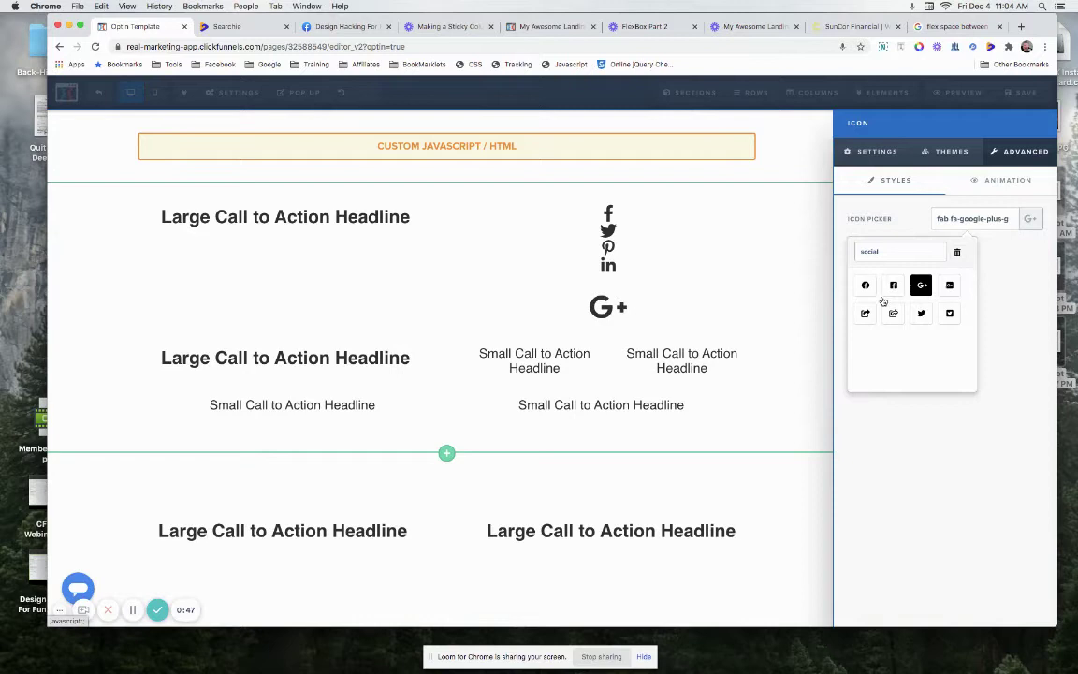
{"action": "left_click", "coordinate": [877, 151]}
{"action": "left_click_drag", "start_coordinate": [955, 181], "coordinate": [904, 185]}
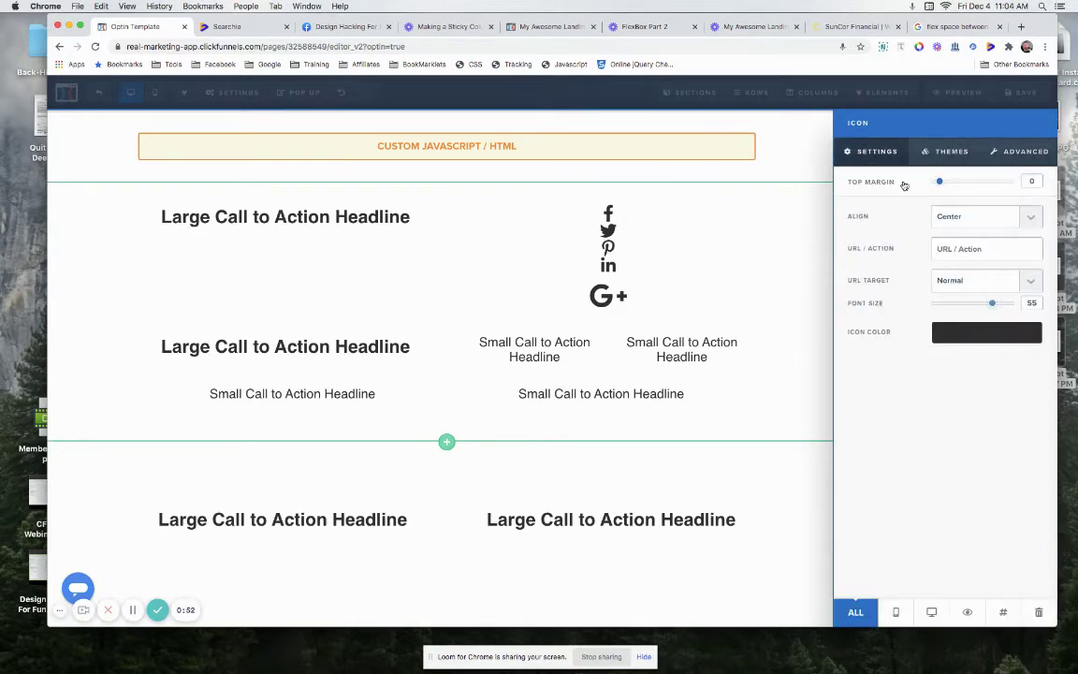
- Shrink the Google Plus icon's font size from 55 to 30 to match the other icons
{"action": "left_click", "coordinate": [612, 270]}
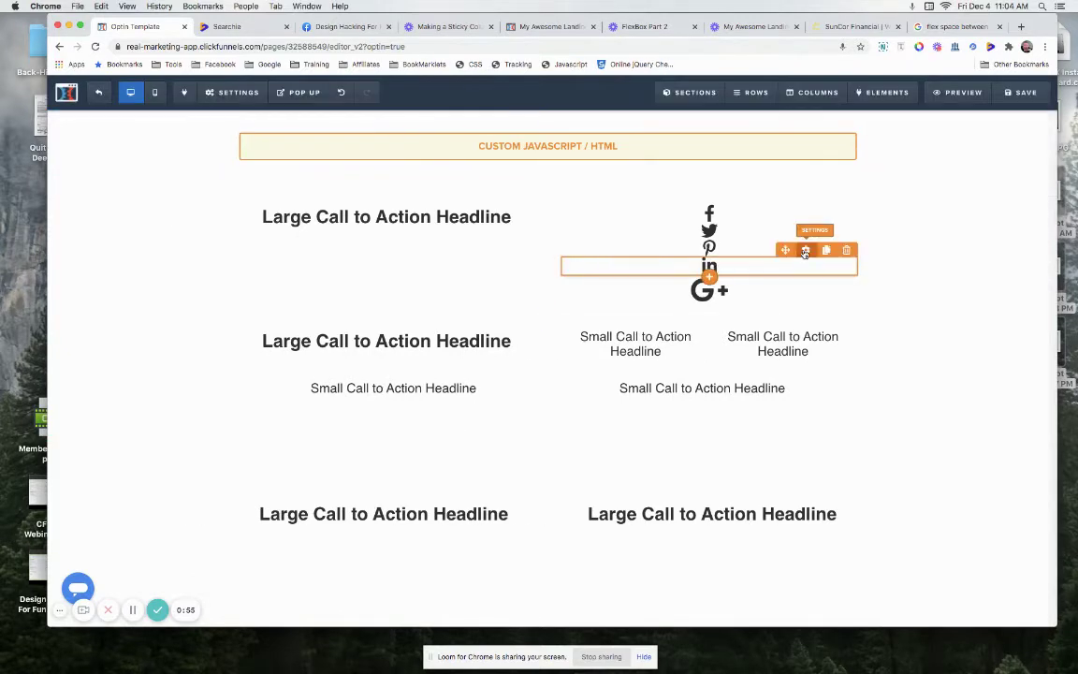
{"action": "left_click", "coordinate": [805, 250]}
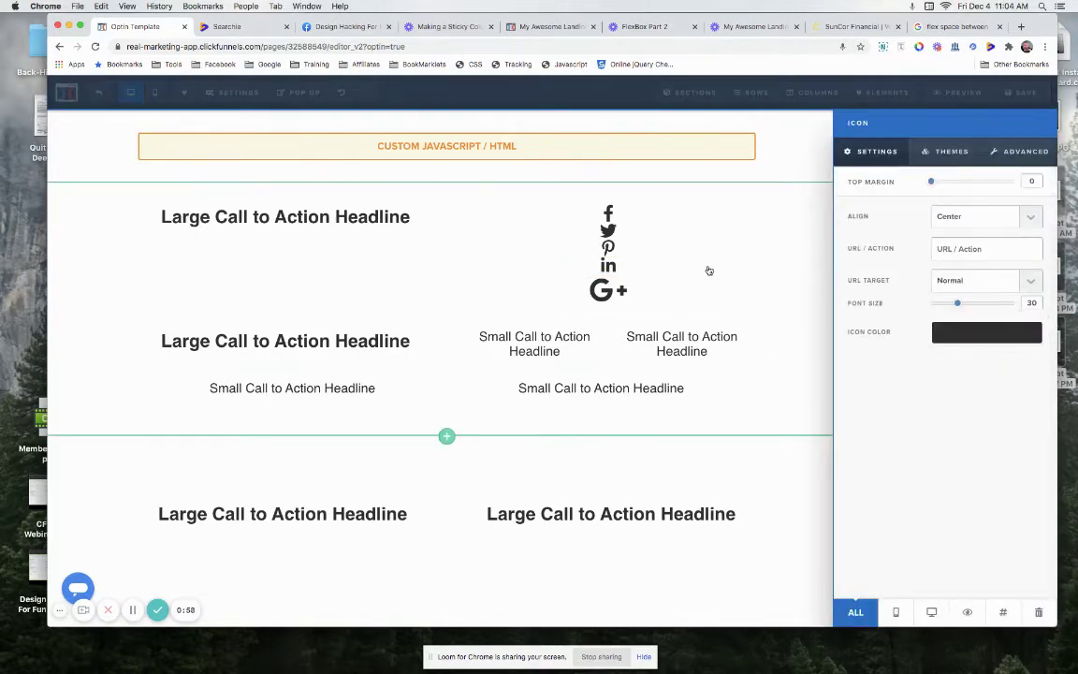
{"action": "left_click", "coordinate": [681, 285]}
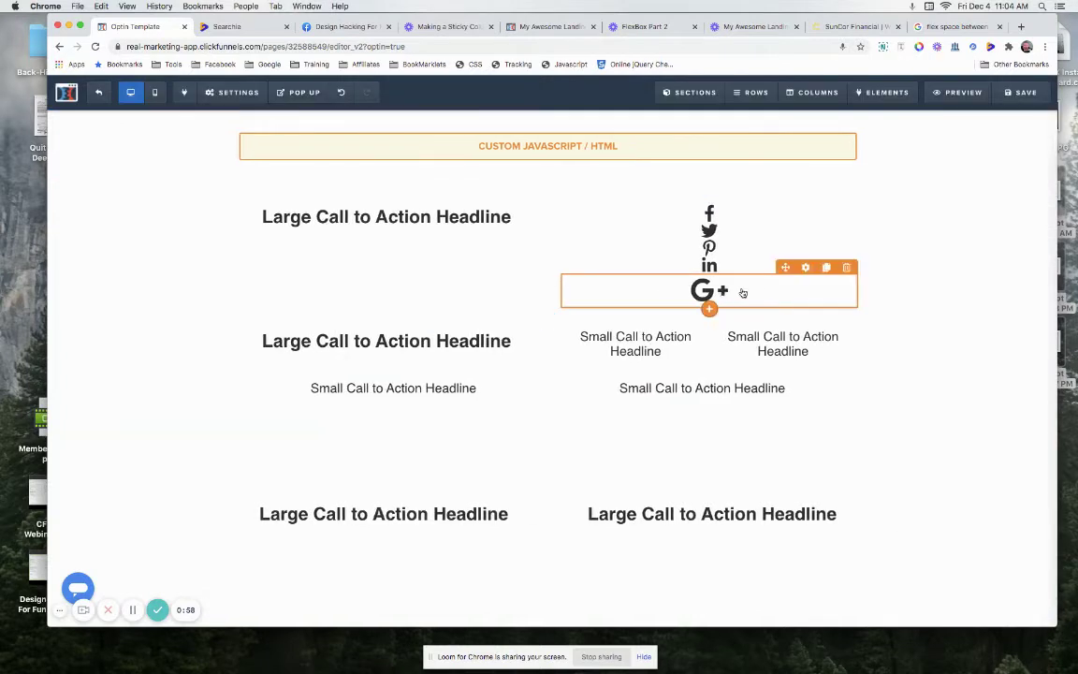
{"action": "left_click", "coordinate": [805, 269]}
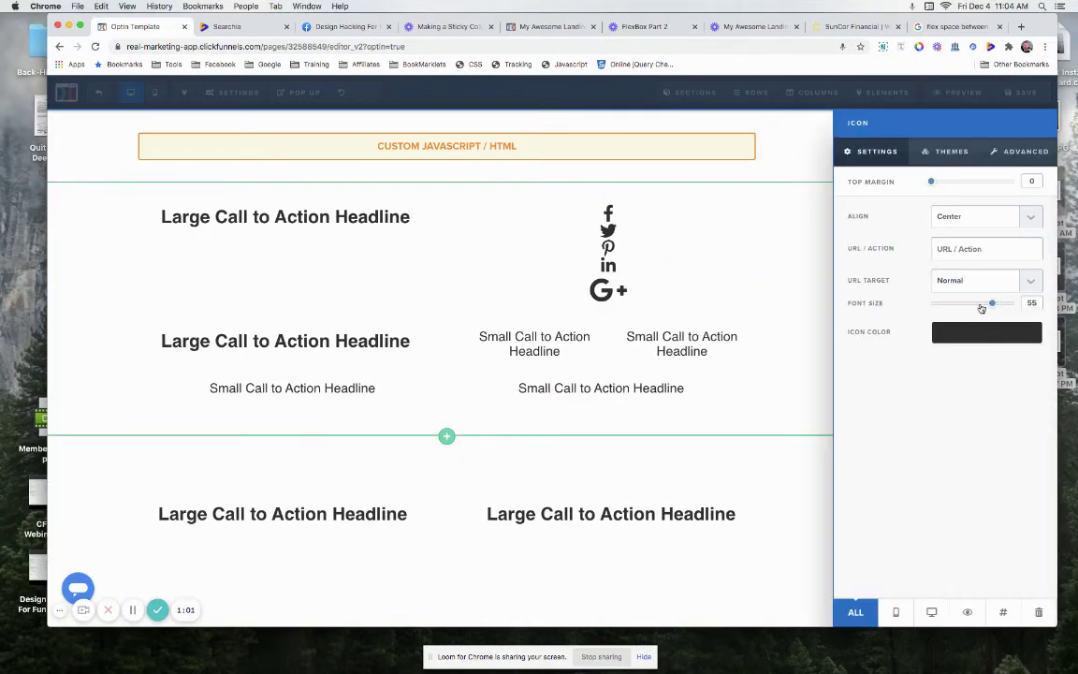
{"action": "left_click_drag", "start_coordinate": [994, 307], "coordinate": [957, 305]}
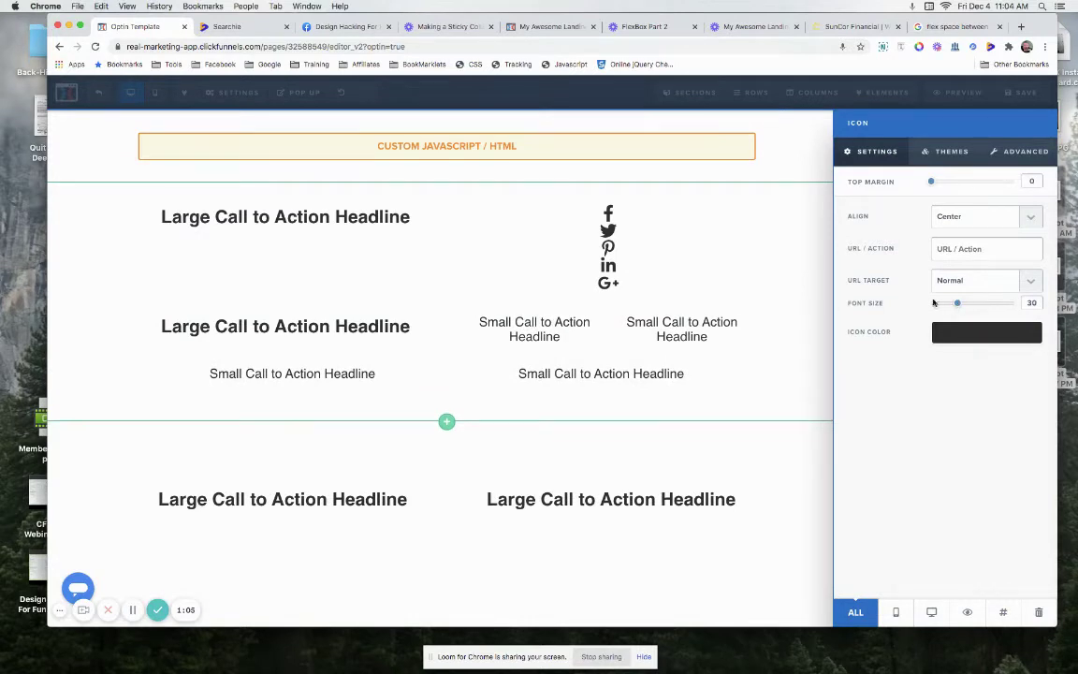
{"action": "left_click", "coordinate": [746, 258]}
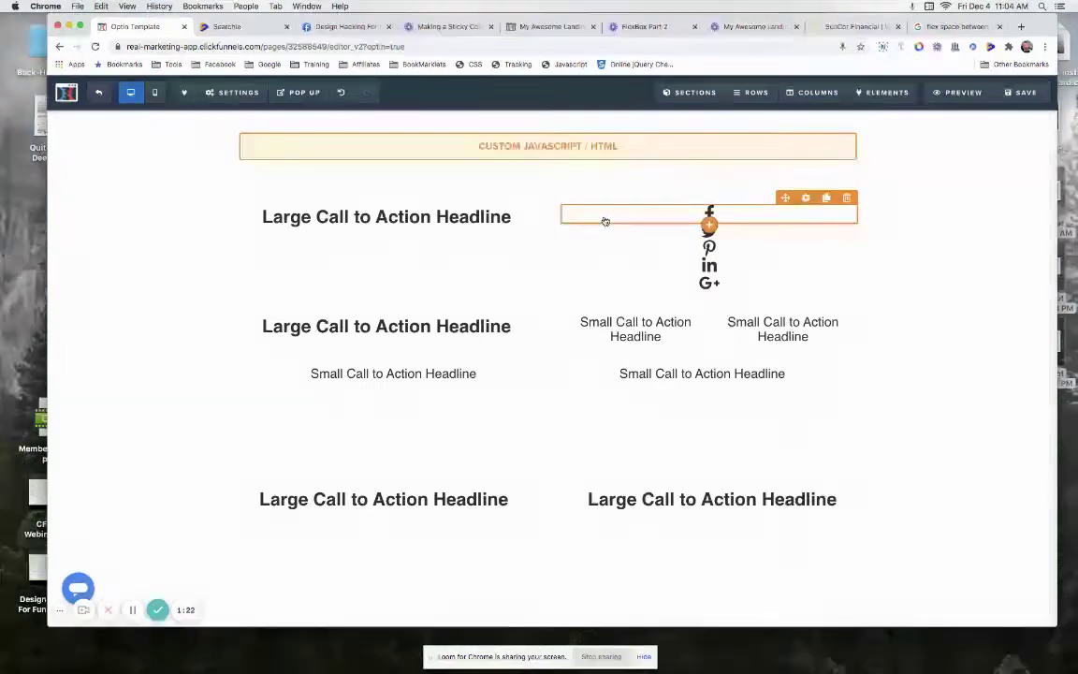
- Uncomment display: flex on line 3 of the custom CSS so the icons line up in a row
{"action": "left_click", "coordinate": [474, 66]}
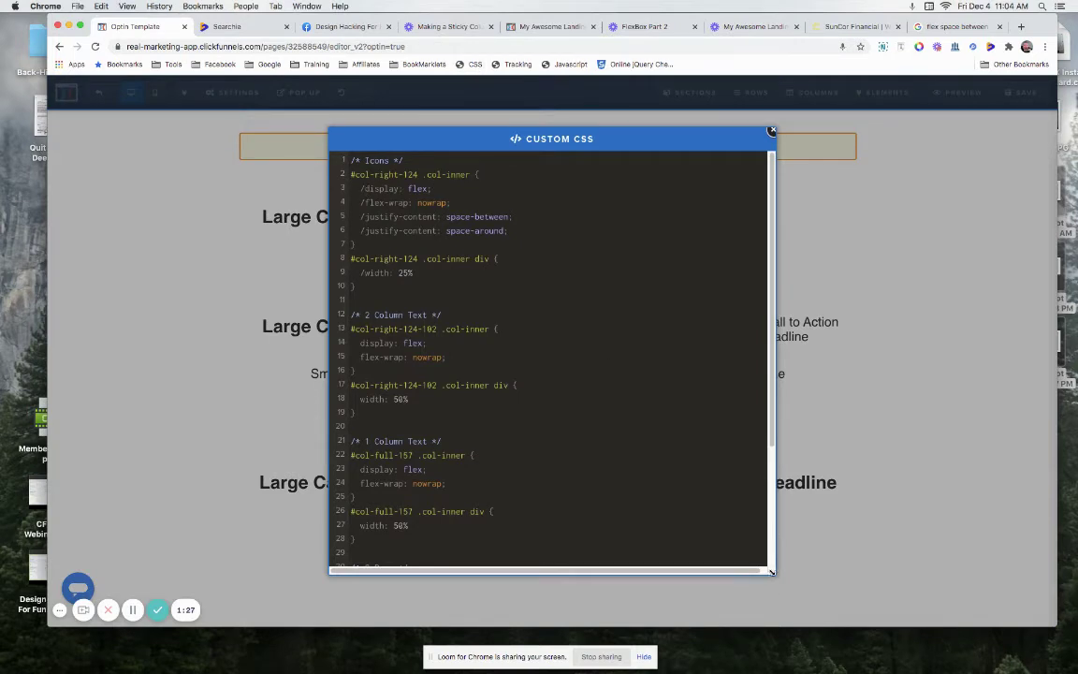
{"action": "left_click_drag", "start_coordinate": [771, 570], "coordinate": [656, 565]}
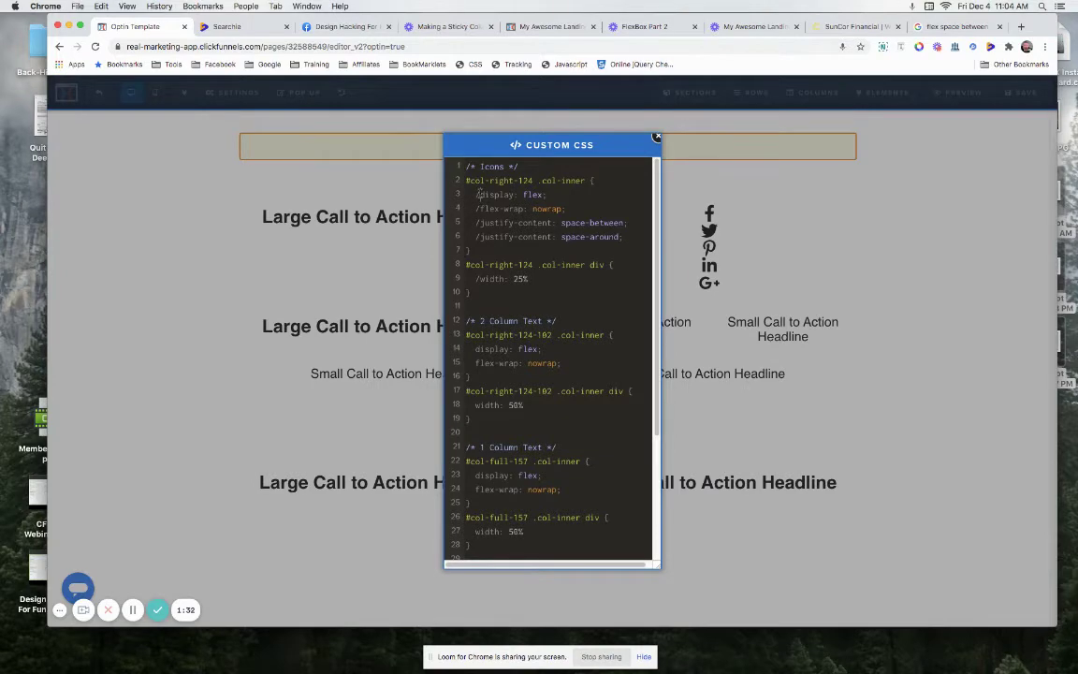
{"action": "left_click", "coordinate": [479, 193]}
{"action": "key", "text": "BackSpace"}
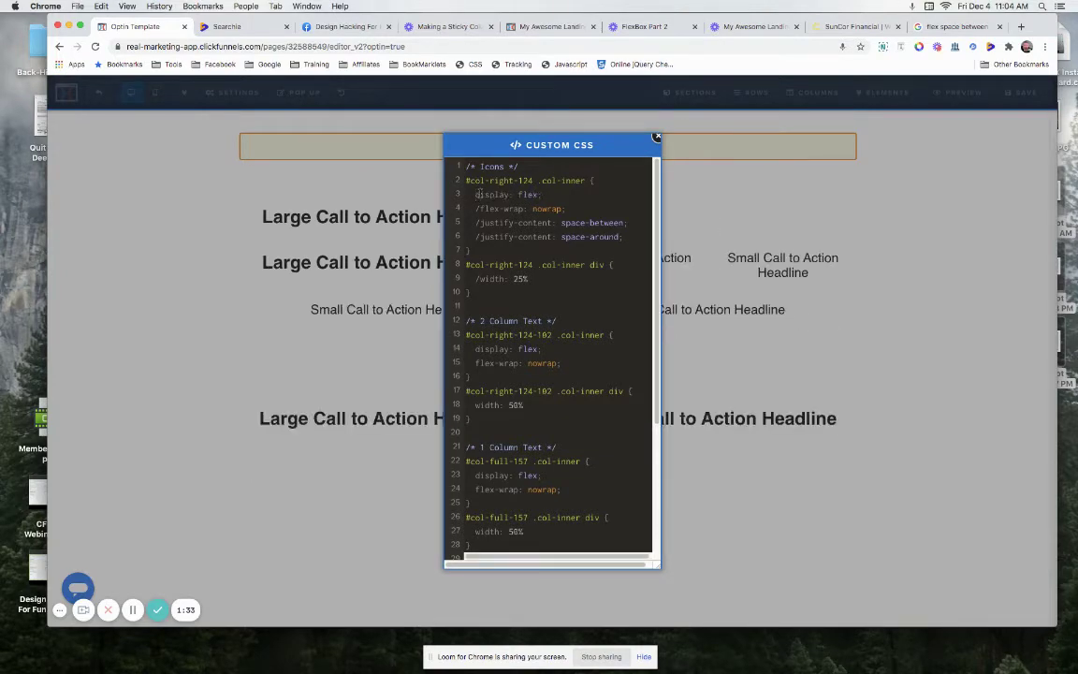
{"action": "left_click", "coordinate": [860, 341]}
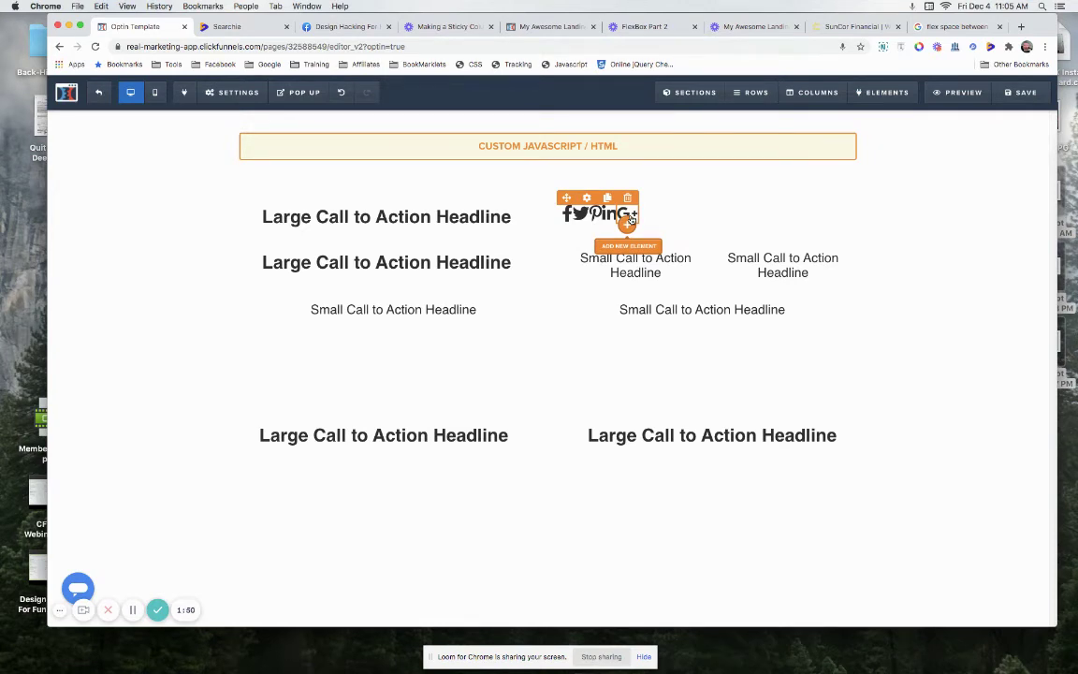
- Uncomment flex-wrap: nowrap and the width: 20% rule in the icon CSS
{"action": "left_click", "coordinate": [475, 64]}
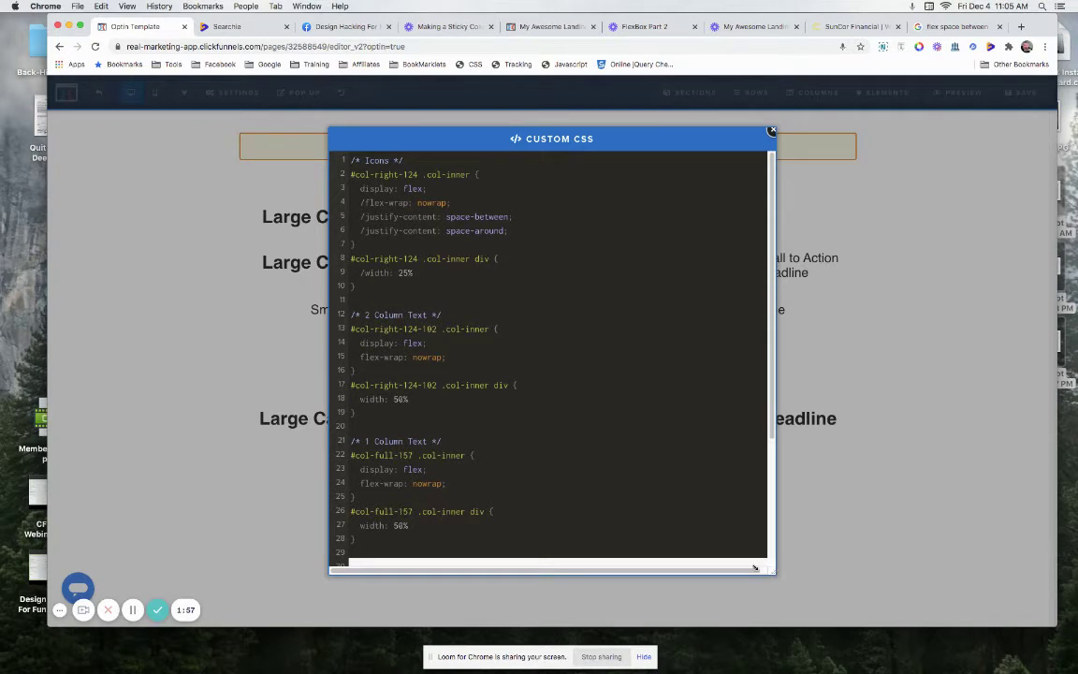
{"action": "left_click_drag", "start_coordinate": [773, 571], "coordinate": [662, 569]}
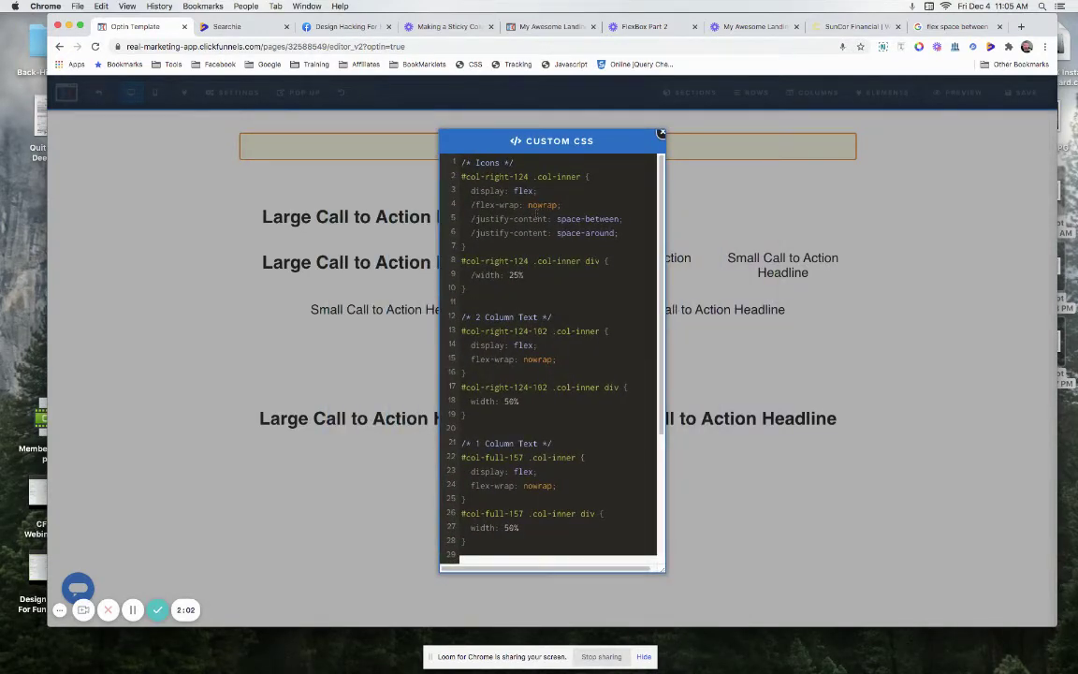
{"action": "left_click", "coordinate": [474, 204]}
{"action": "key", "text": "BackSpace"}
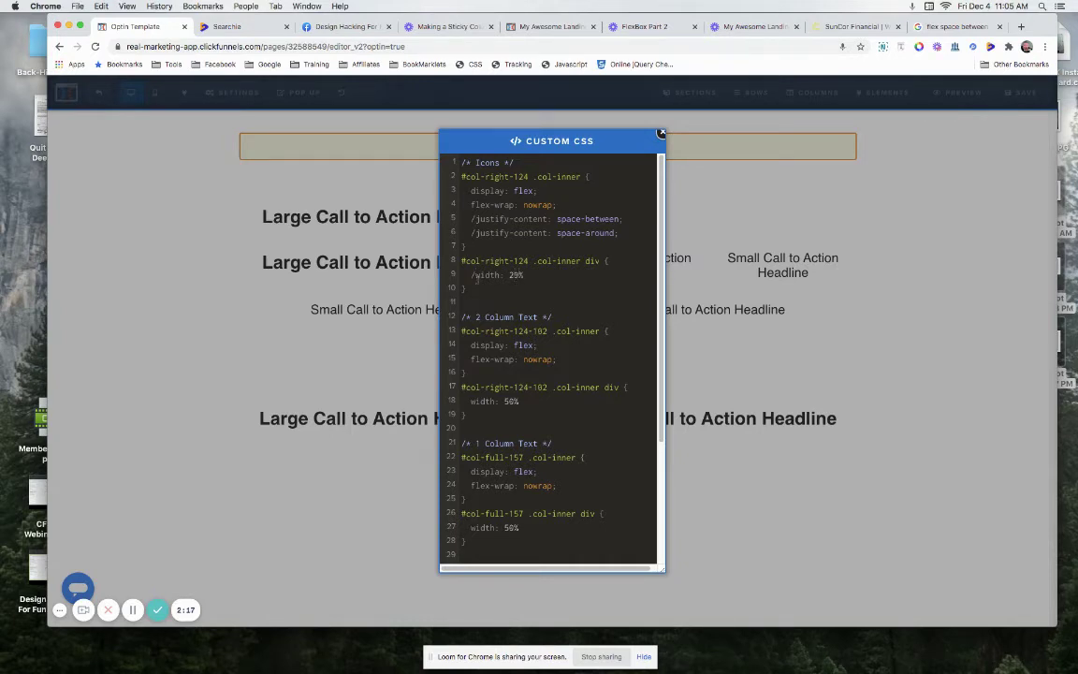
{"action": "key", "text": "BackSpace"}
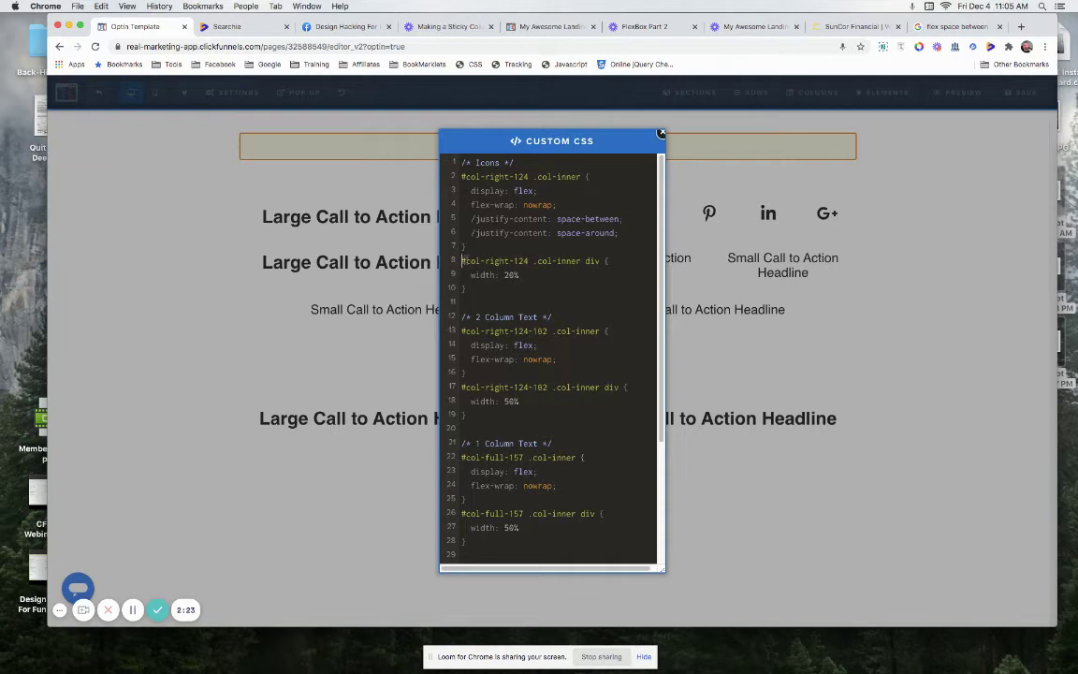
{"action": "left_click_drag", "start_coordinate": [462, 261], "coordinate": [600, 261]}
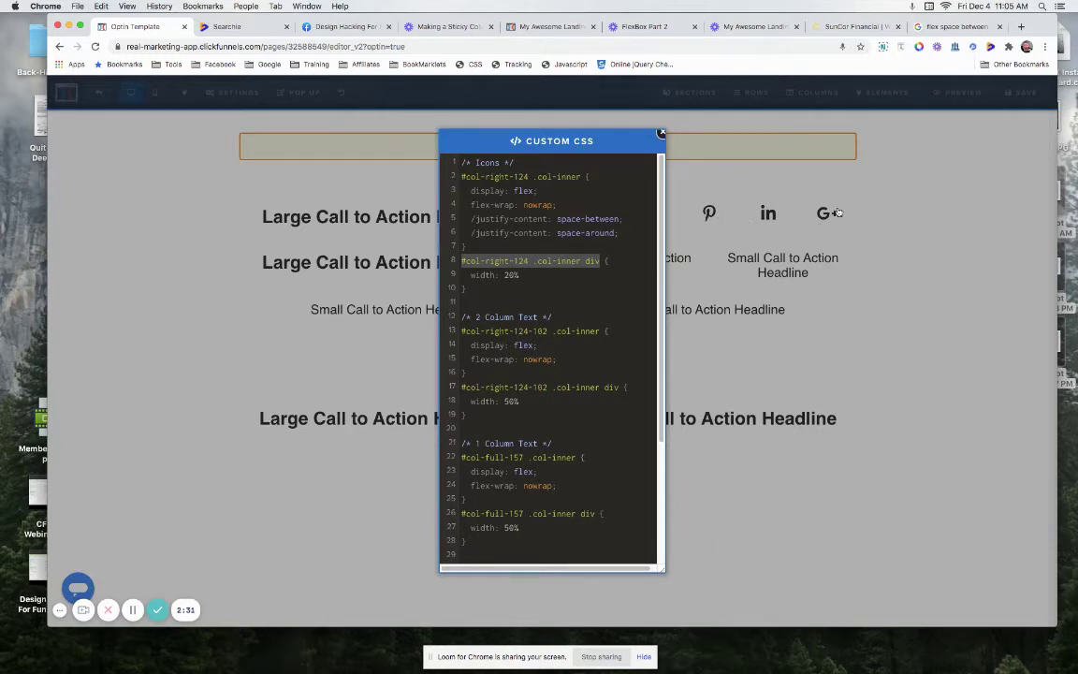
{"action": "left_click", "coordinate": [681, 196]}
- Inspect the Facebook icon in developer tools and select its iconelement wrapper div
{"action": "left_click", "coordinate": [587, 217]}
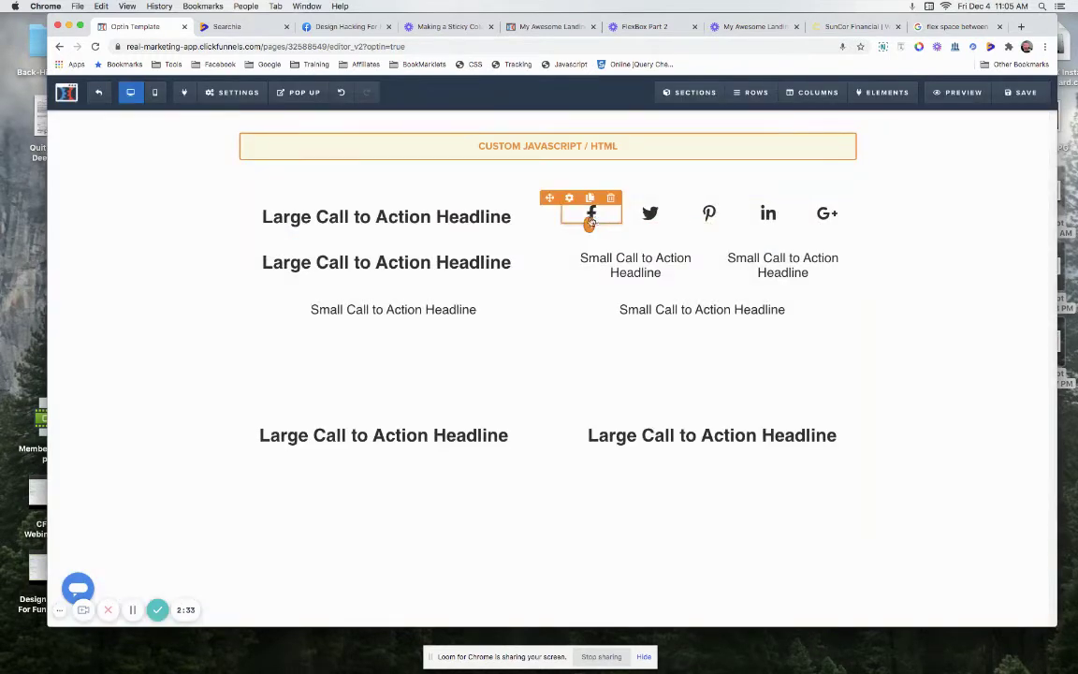
{"action": "right_click", "coordinate": [577, 217]}
{"action": "left_click", "coordinate": [281, 315]}
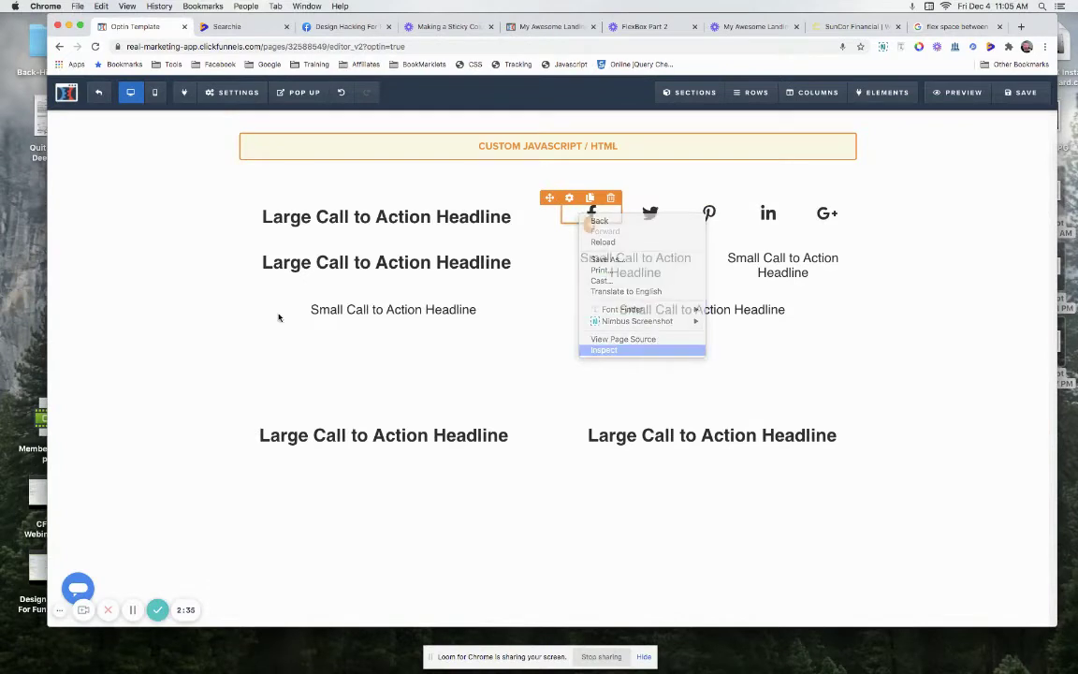
{"action": "key", "text": "super+alt+i"}
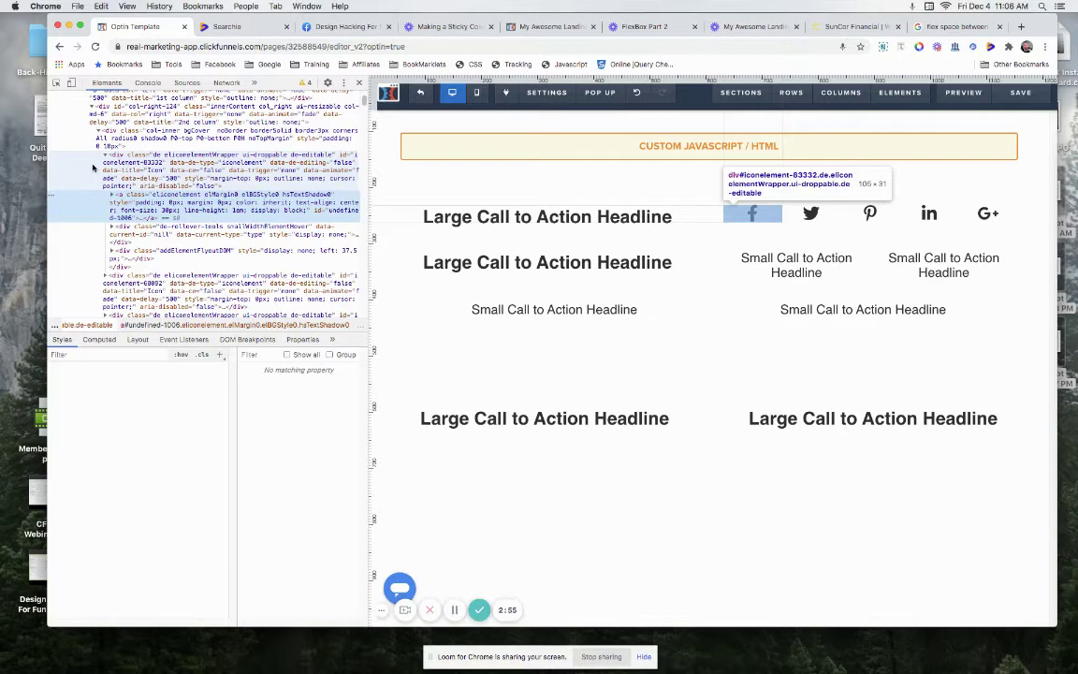
{"action": "left_click", "coordinate": [120, 155]}
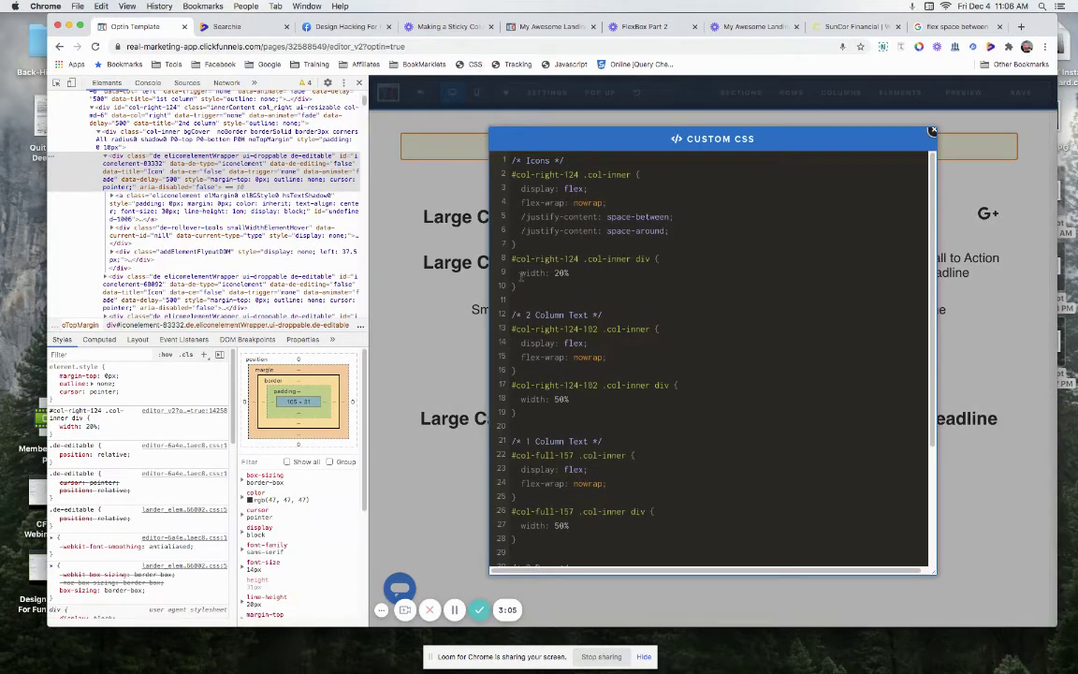
- Comment out the icons' width: 20% rule, close developer tools, and narrow the CSS editor
{"action": "left_click", "coordinate": [520, 273]}
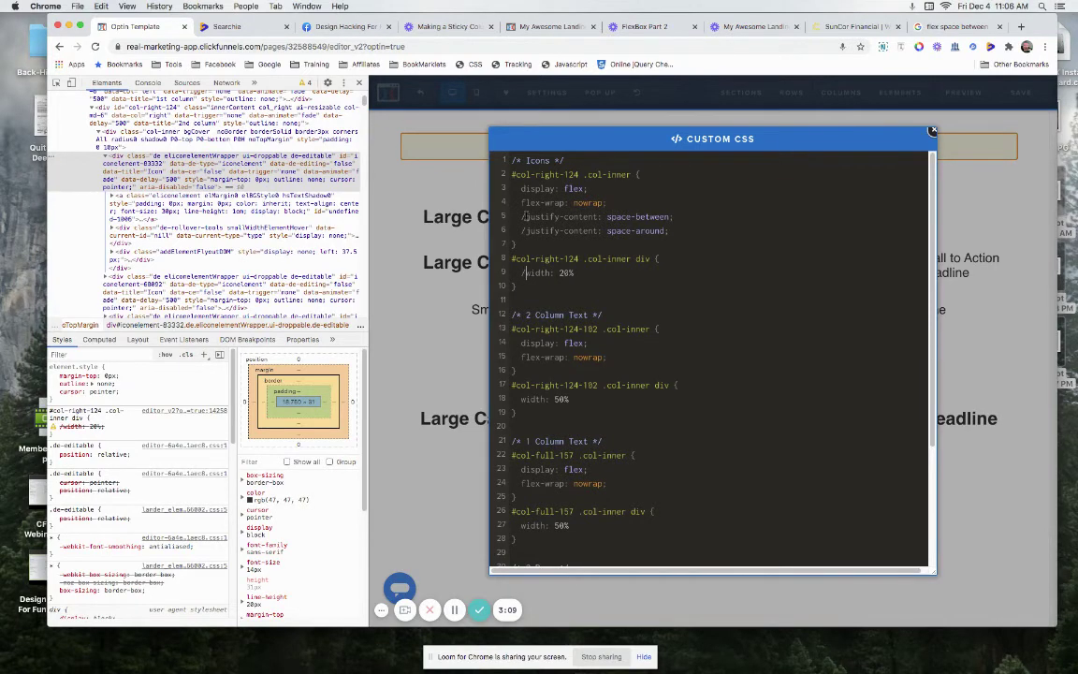
{"action": "left_click", "coordinate": [359, 82]}
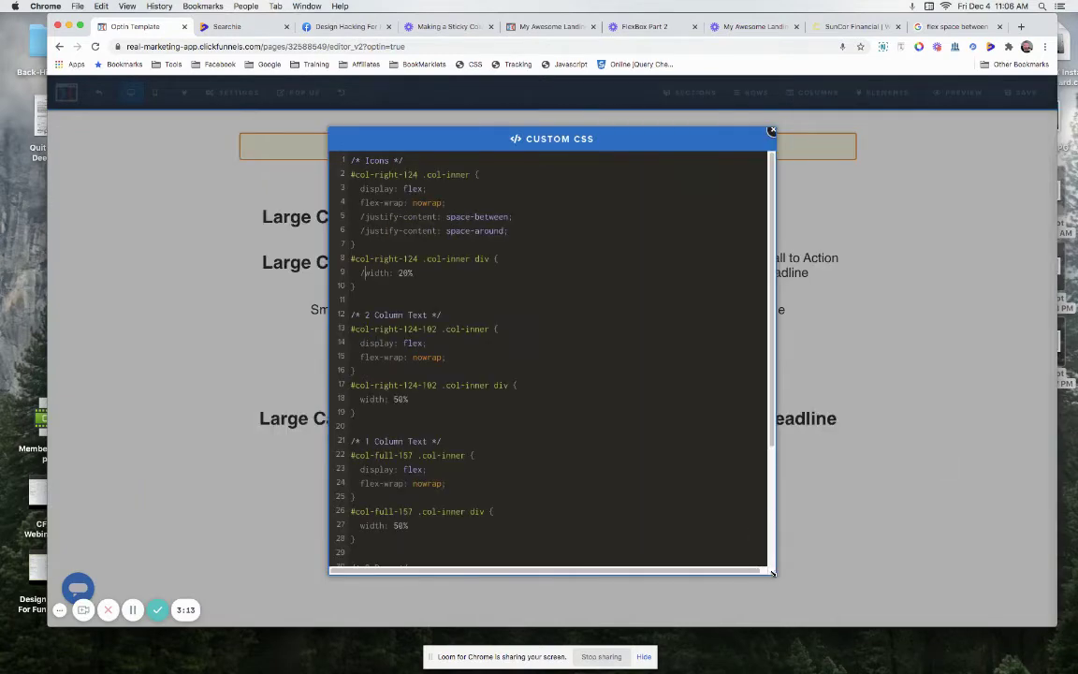
{"action": "left_click_drag", "start_coordinate": [771, 571], "coordinate": [659, 570]}
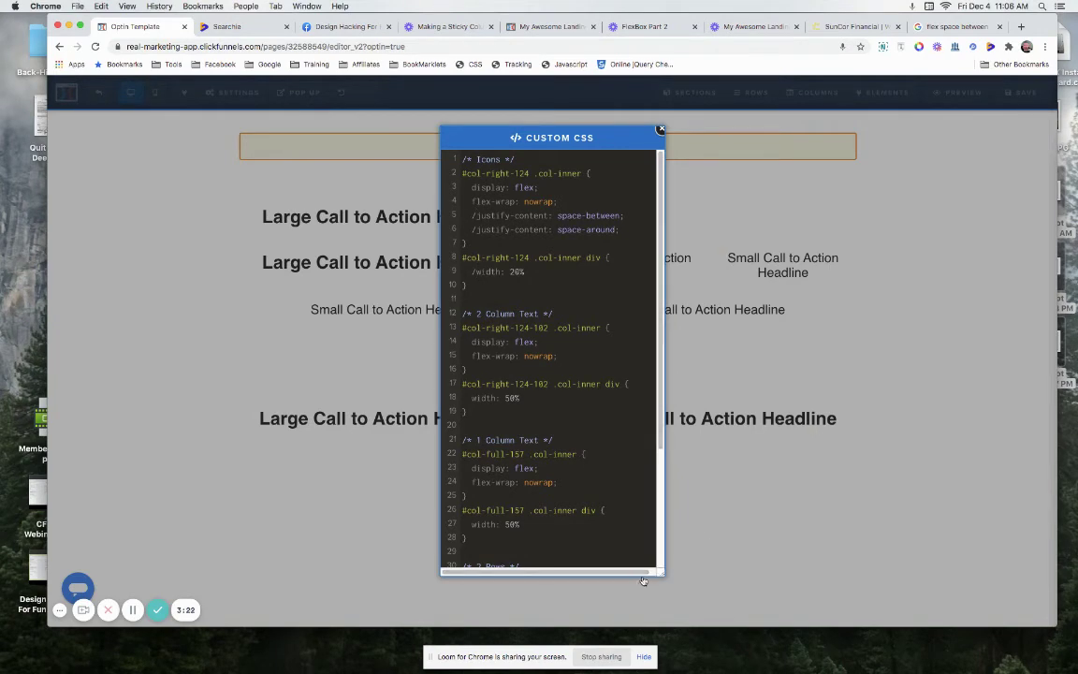
- Comment out justify-content: space-between and enable justify-content: space-around for the icons
{"action": "left_click_drag", "start_coordinate": [660, 574], "coordinate": [675, 436]}
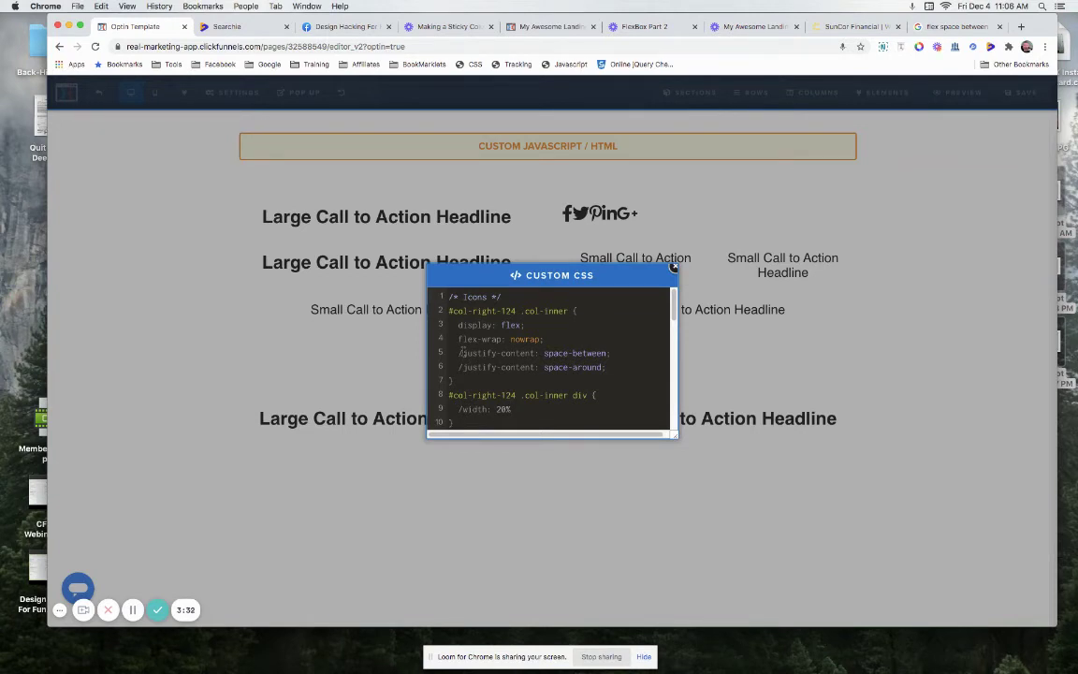
{"action": "left_click", "coordinate": [461, 353]}
{"action": "key", "text": "BackSpace"}
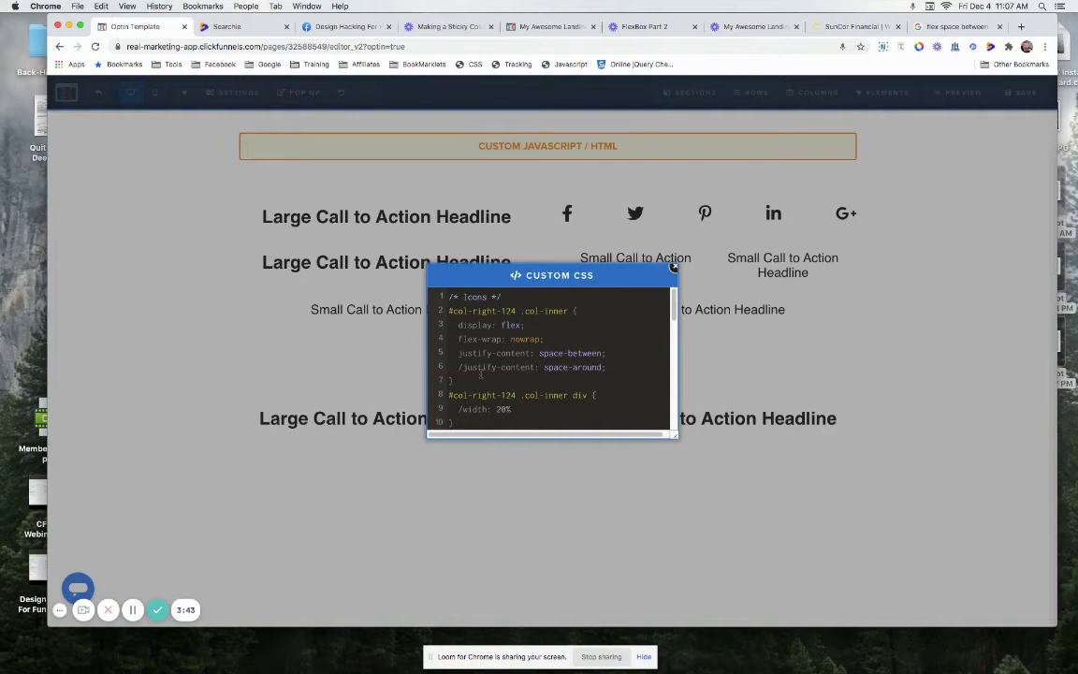
{"action": "type", "text": "/"}
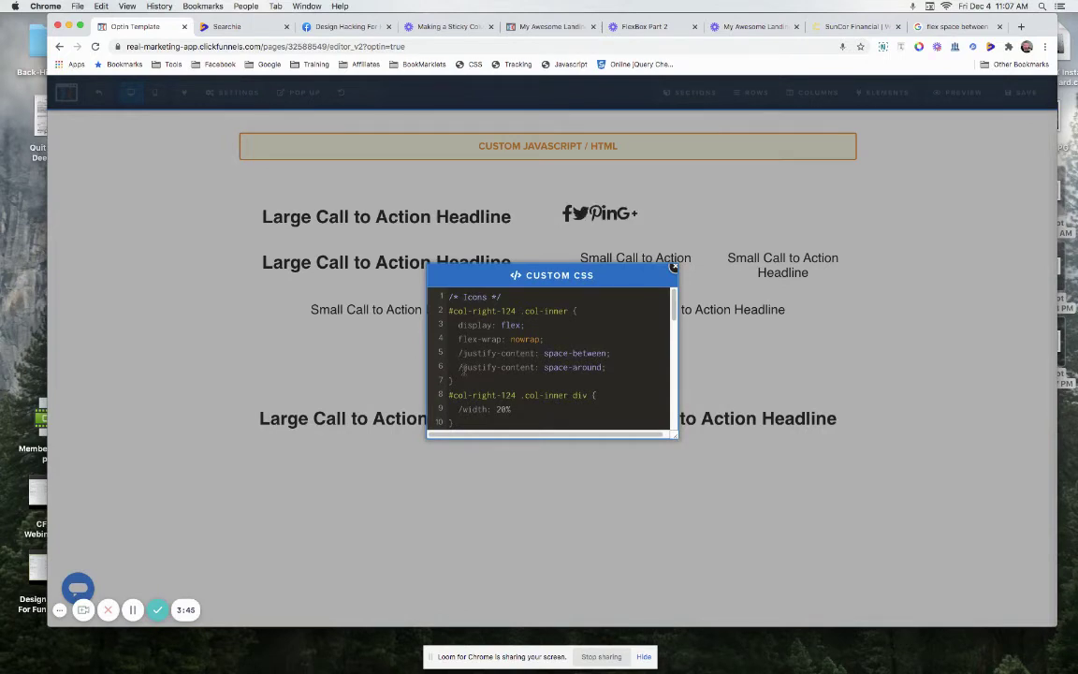
{"action": "left_click", "coordinate": [462, 367]}
{"action": "key", "text": "BackSpace"}
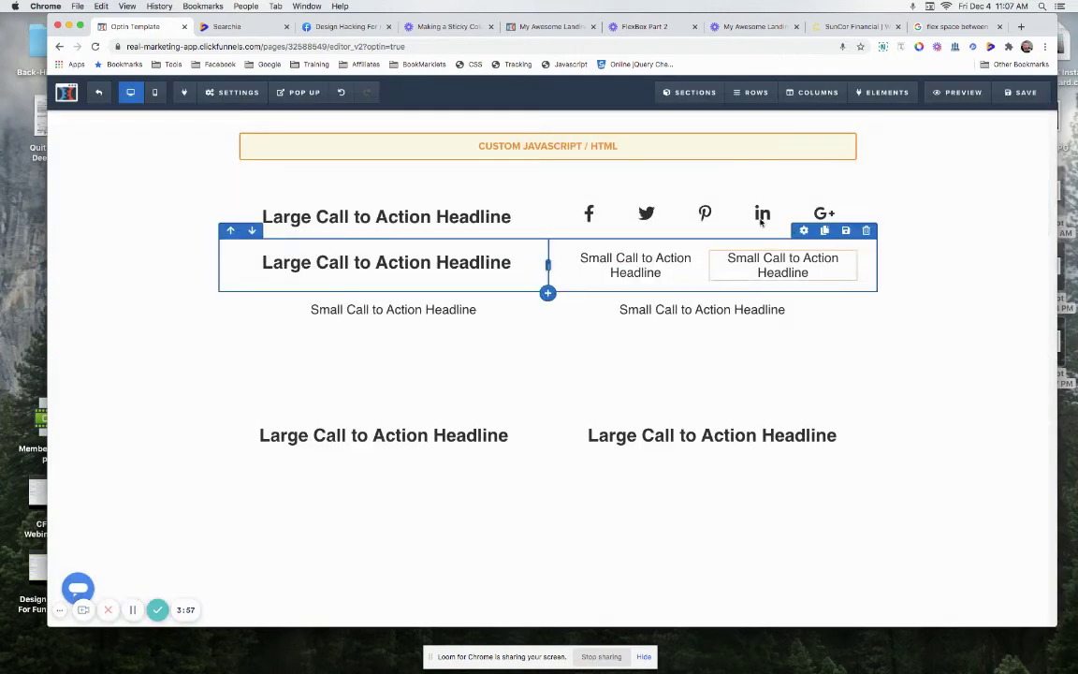
- Close the CSS editor and drag the column divider to narrow the icon column
{"action": "left_click", "coordinate": [811, 277]}
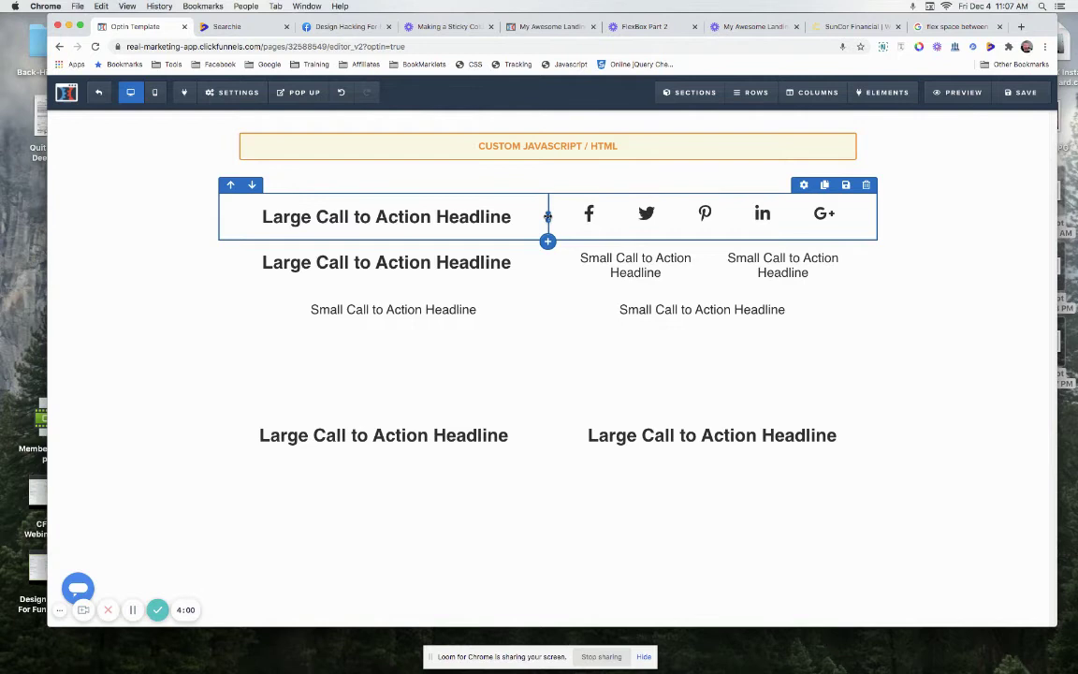
{"action": "mouse_move", "coordinate": [583, 215]}
{"action": "left_mouse_down"}
{"action": "mouse_move", "coordinate": [759, 216]}
{"action": "mouse_move", "coordinate": [582, 216]}
{"action": "left_mouse_up"}
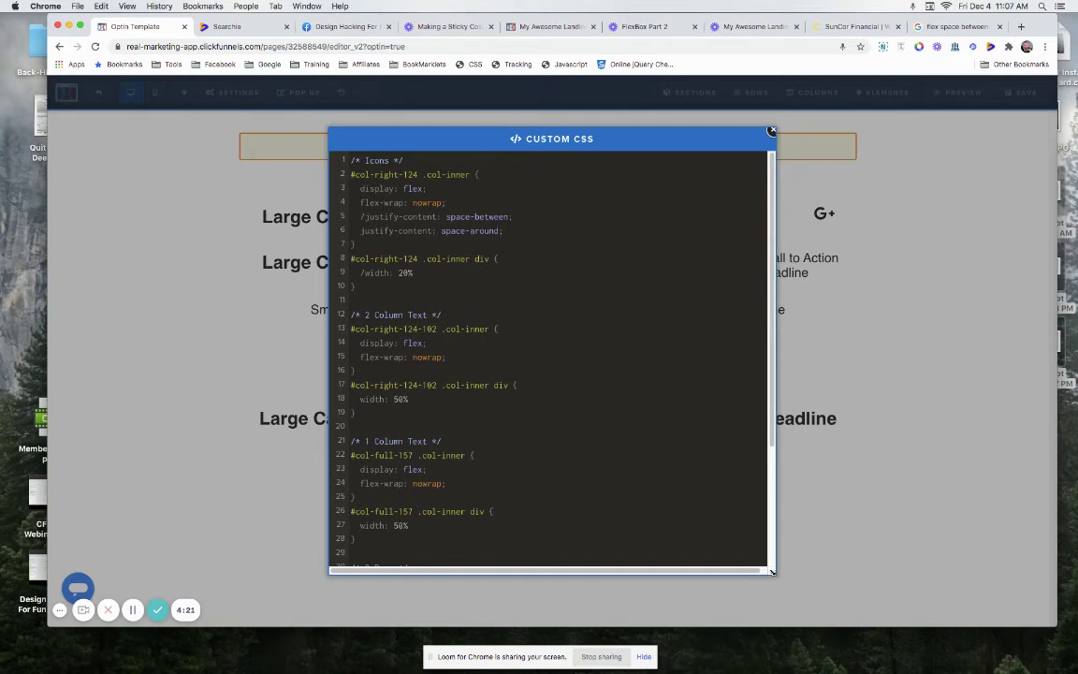
- Add margin: 0 10px; on a new line after line 9 in the icon div rule
{"action": "left_click", "coordinate": [520, 356]}
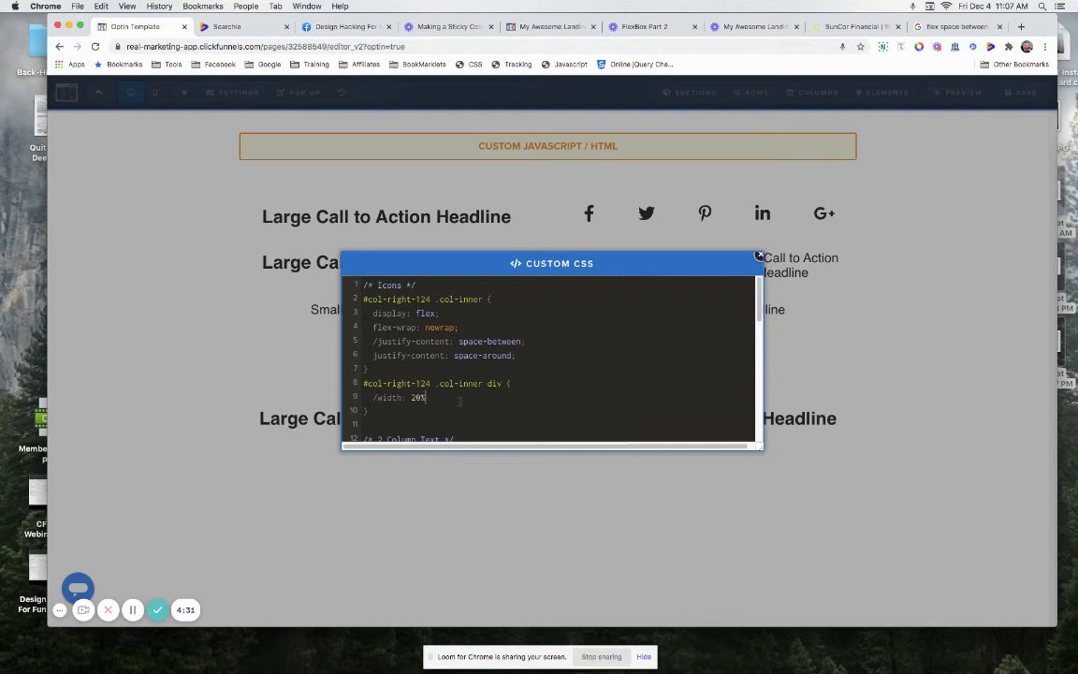
{"action": "type", "text": ";"}
{"action": "key", "text": "Return"}
{"action": "type", "text": "margin"}
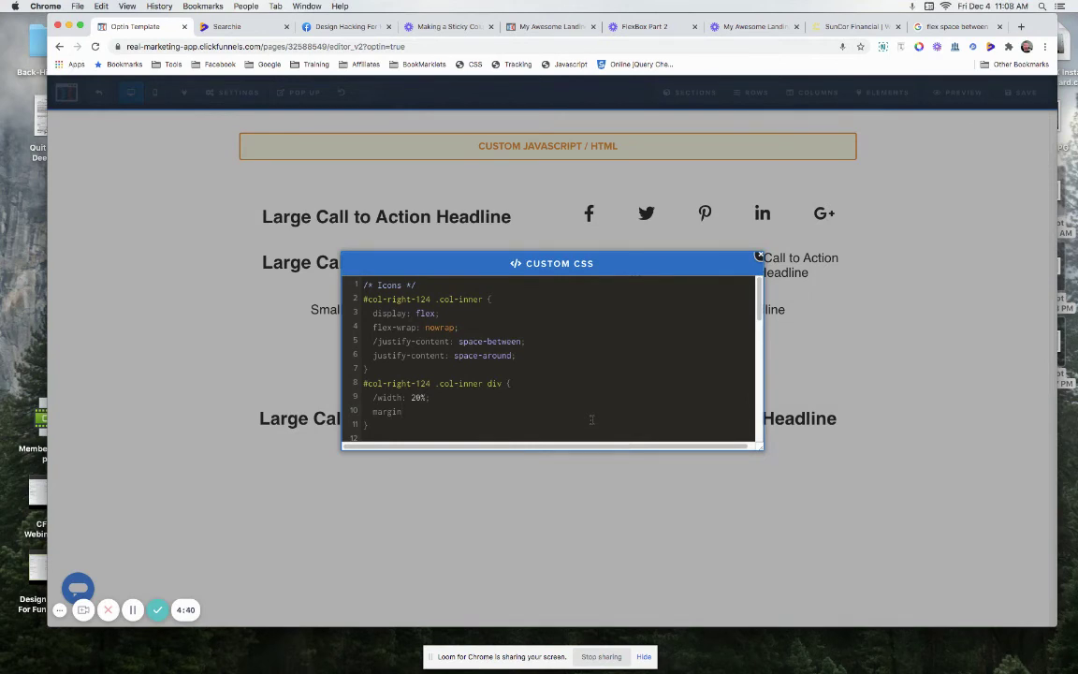
{"action": "type", "text": ": 0 10px;"}
- Comment out space-around and try margin 0 100px with width 20%, reverting the margin to 0 10px
{"action": "left_click", "coordinate": [372, 355]}
{"action": "type", "text": "/"}
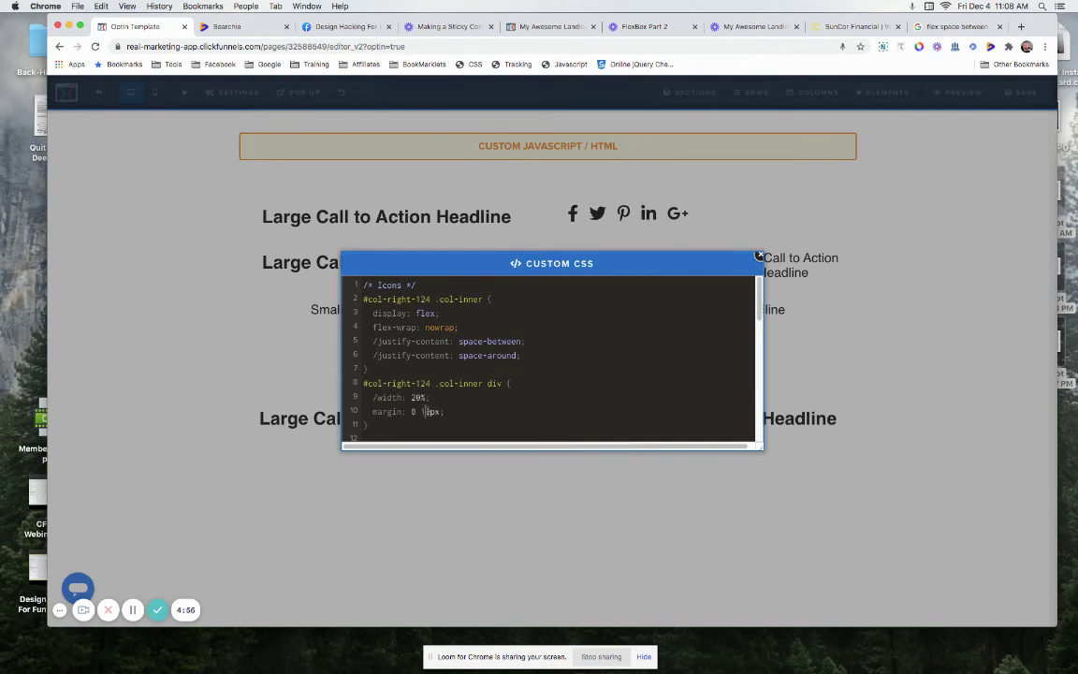
{"action": "left_click", "coordinate": [426, 412]}
{"action": "type", "text": "0"}
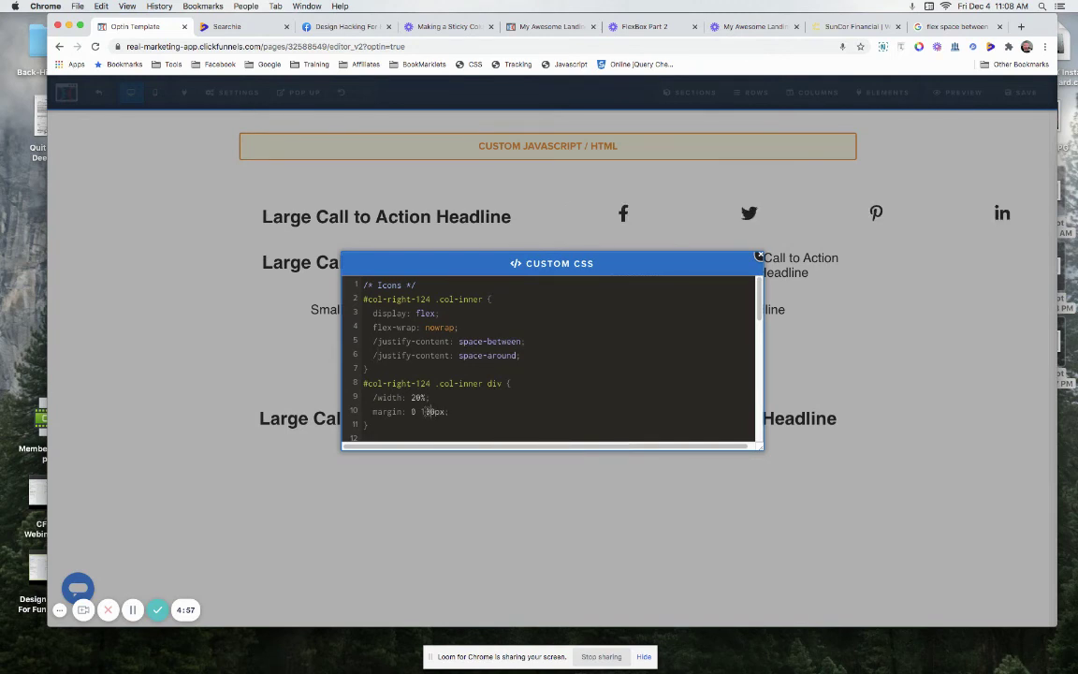
{"action": "key", "text": "BackSpace"}
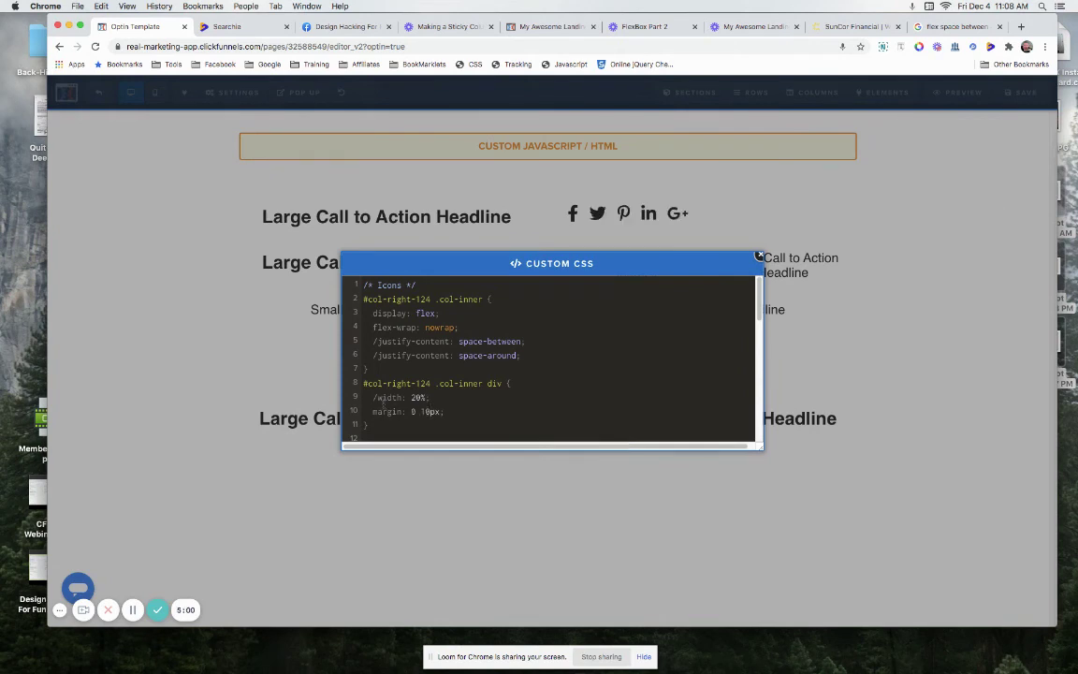
{"action": "left_click", "coordinate": [375, 397]}
{"action": "key", "text": "BackSpace"}
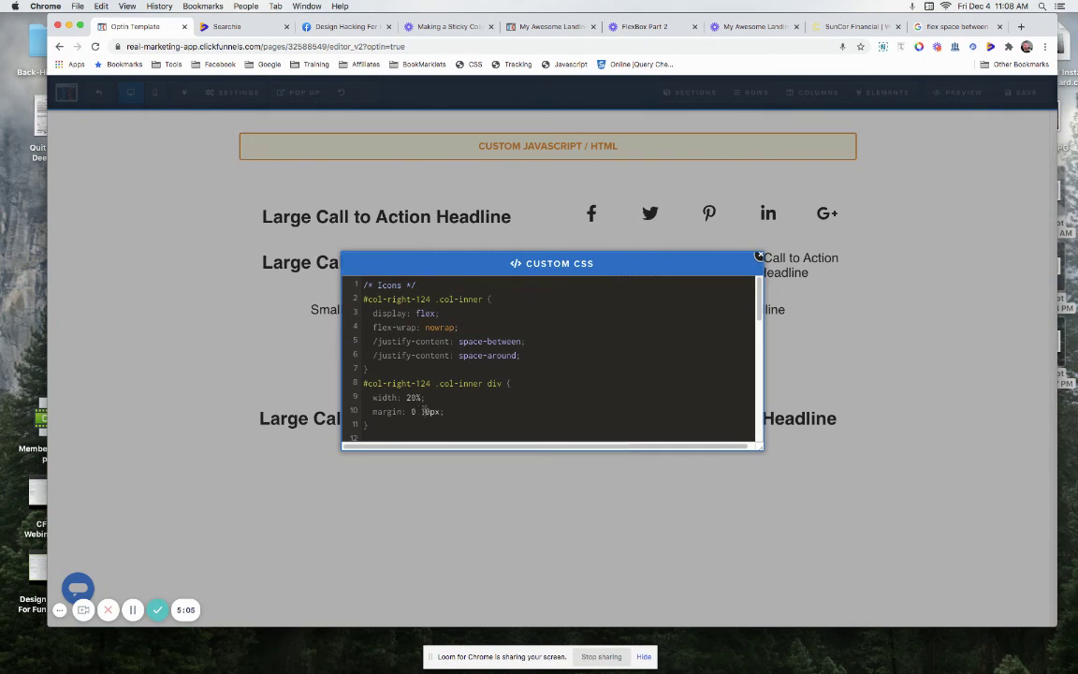
{"action": "left_click", "coordinate": [425, 411]}
{"action": "type", "text": "0"}
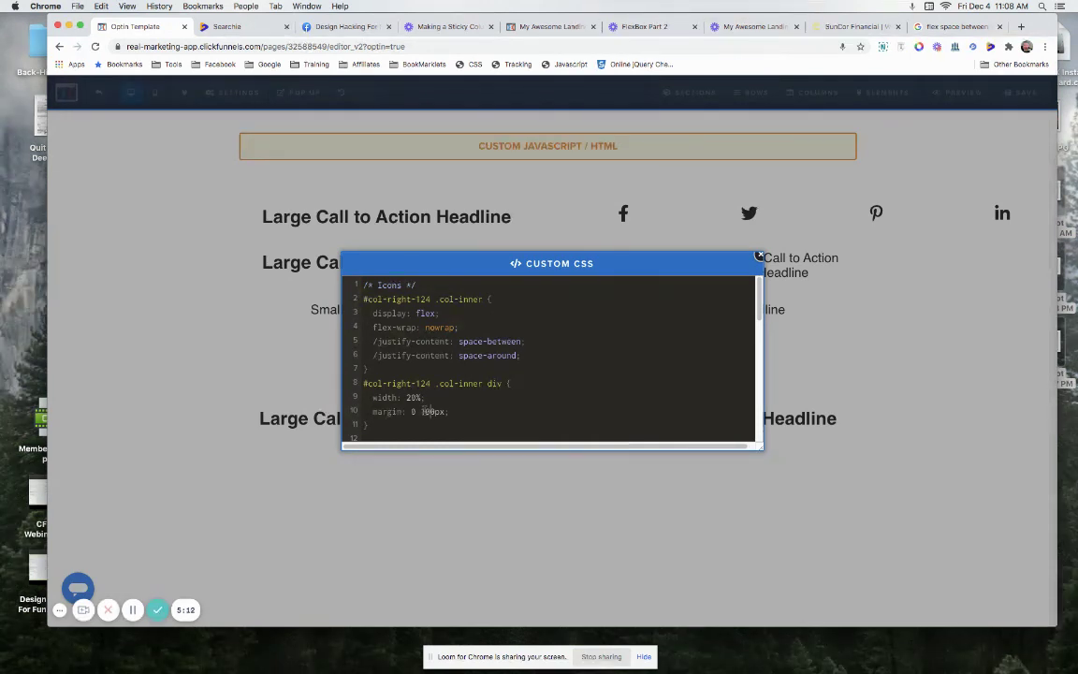
{"action": "key", "text": "BackSpace"}
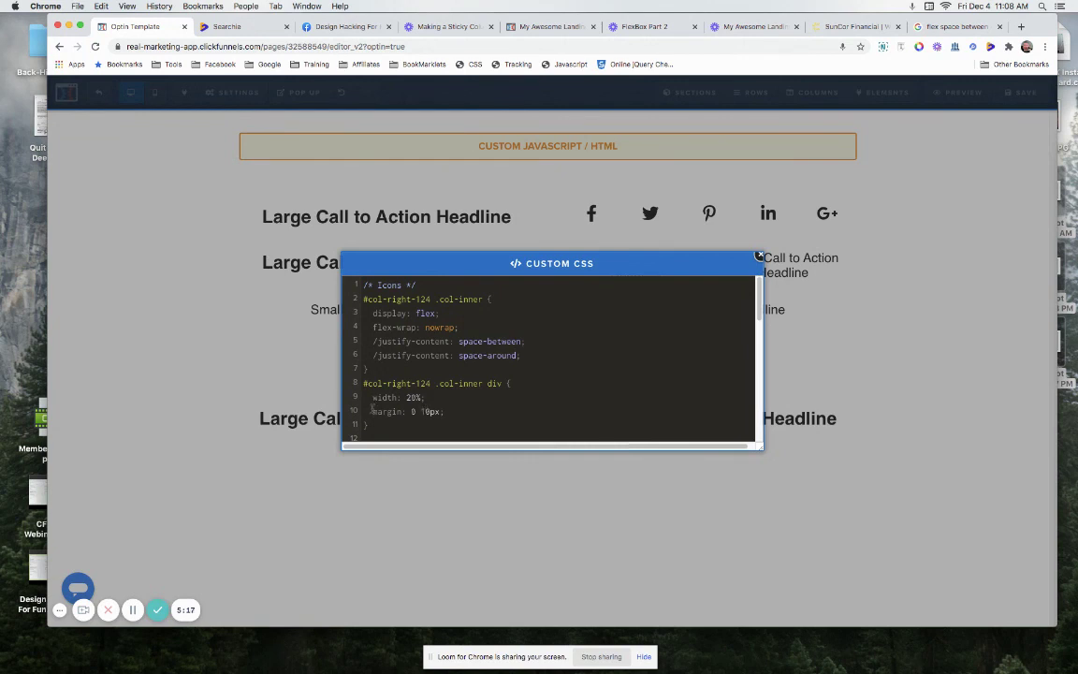
- Comment out the width and margin lines and re-enable justify-content: space-around
{"action": "left_click", "coordinate": [372, 411]}
{"action": "type", "text": "/"}
{"action": "left_click", "coordinate": [373, 397]}
{"action": "type", "text": "/"}
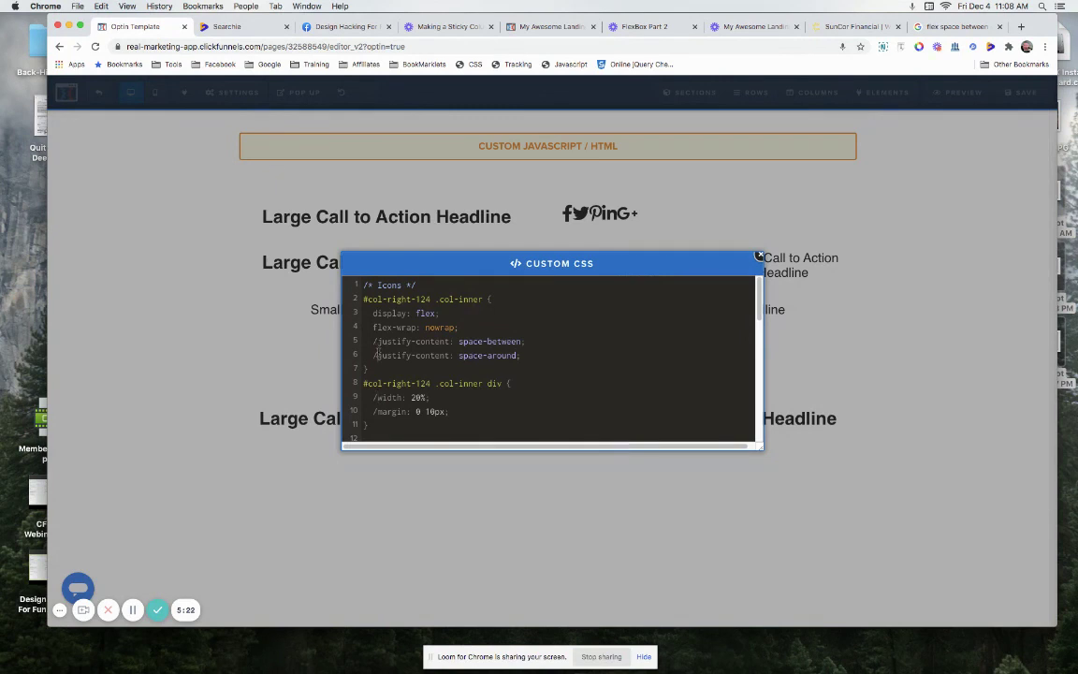
{"action": "left_click", "coordinate": [377, 353]}
{"action": "key", "text": "BackSpace"}
- Close the Custom CSS editor and drag the column divider right to widen the headline column
{"action": "left_click", "coordinate": [669, 188]}
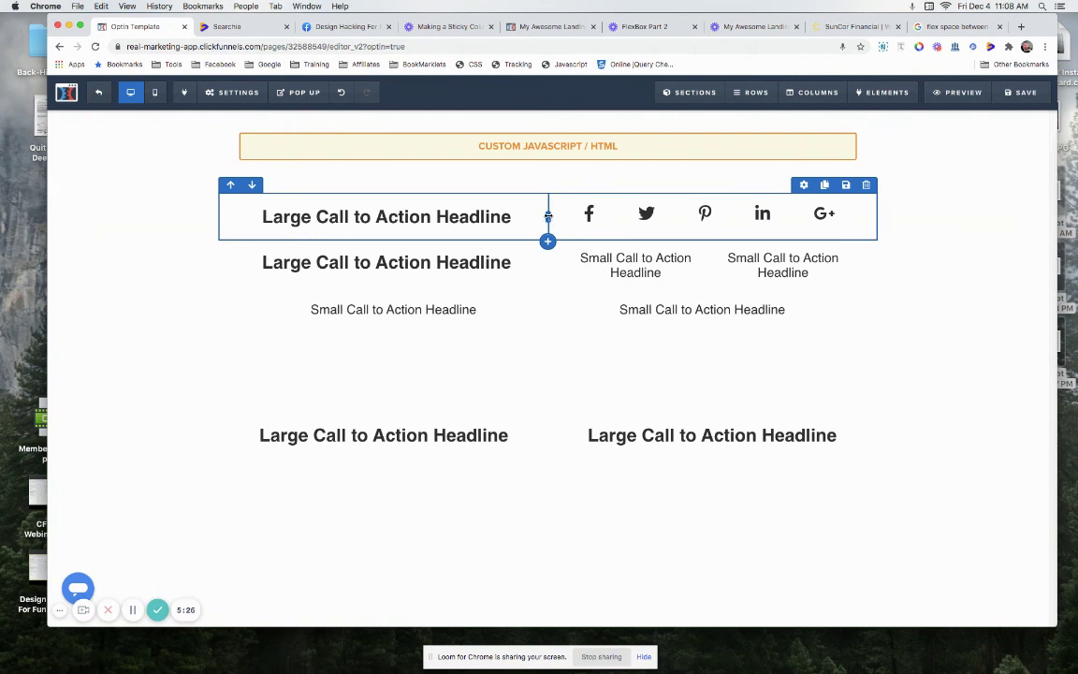
{"action": "left_click_drag", "start_coordinate": [548, 216], "coordinate": [726, 214]}
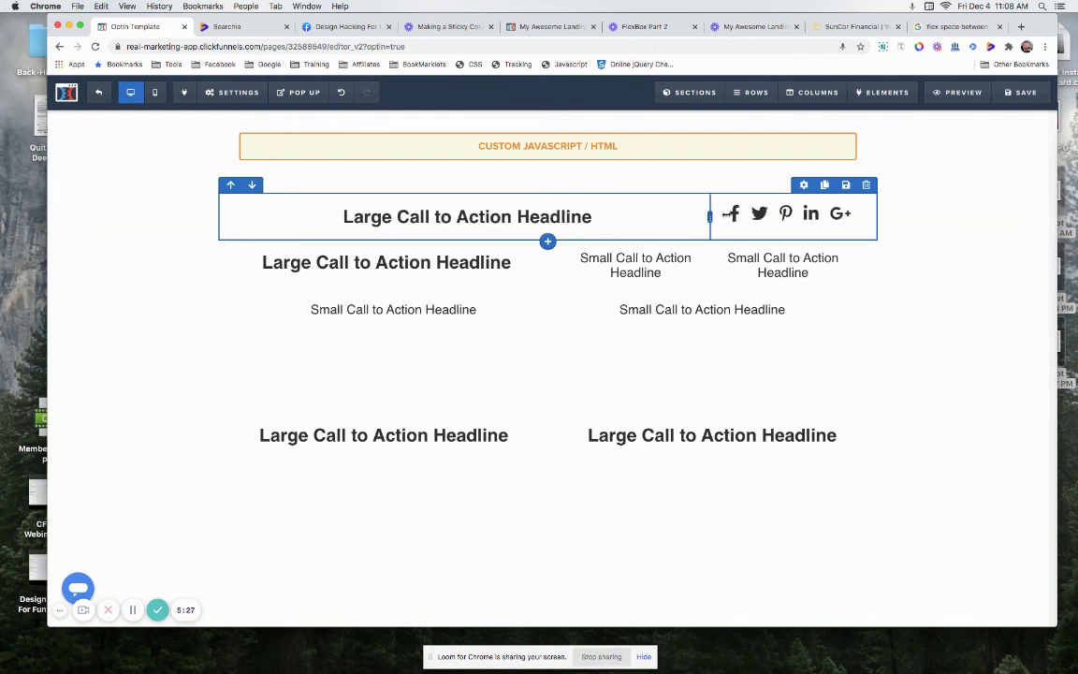